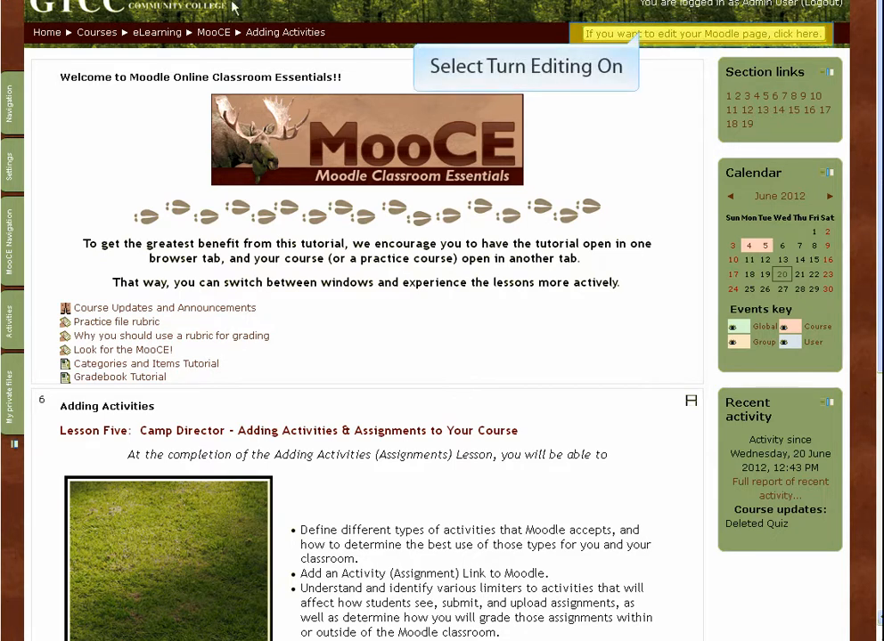
# Step: Turn on course editing and add a Quiz activity to the course's opening section, above Introduction
pyautogui.click(624, 33)
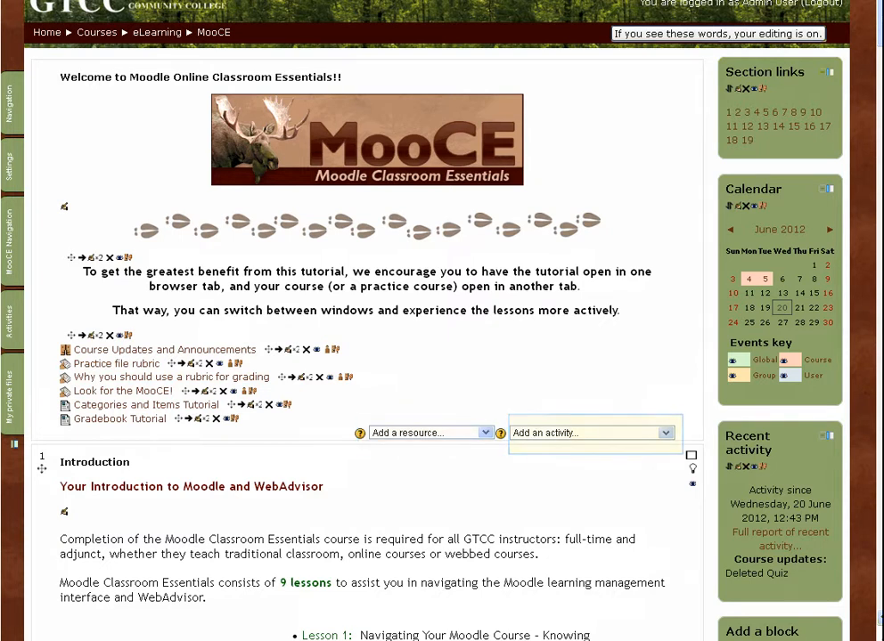
pyautogui.scroll(-1, 596, 73)
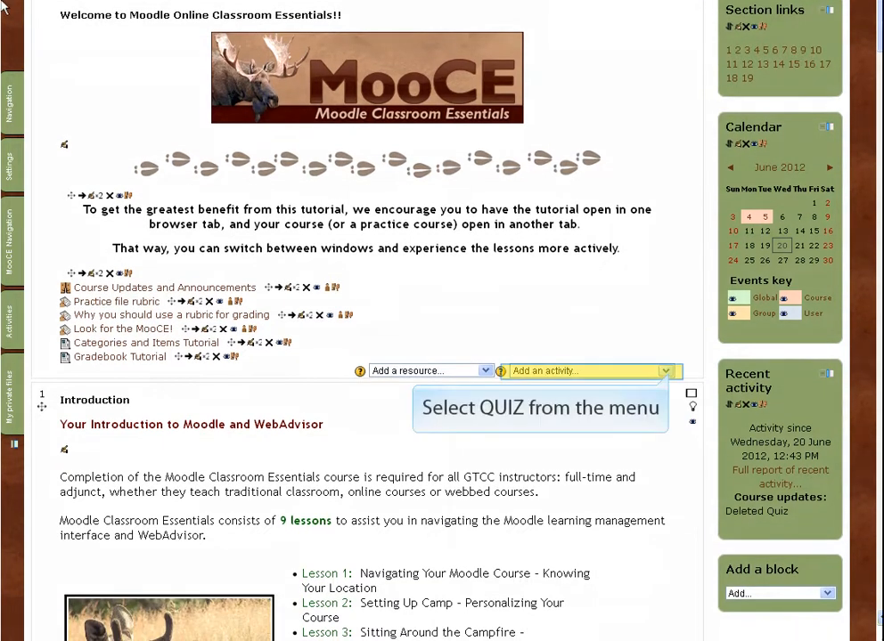
pyautogui.click(666, 370)
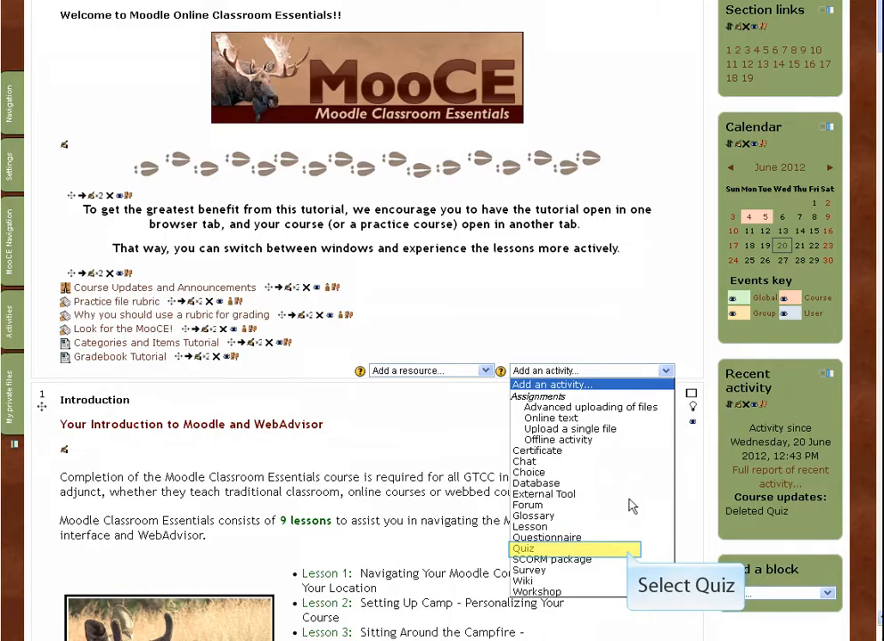
pyautogui.click(629, 550)
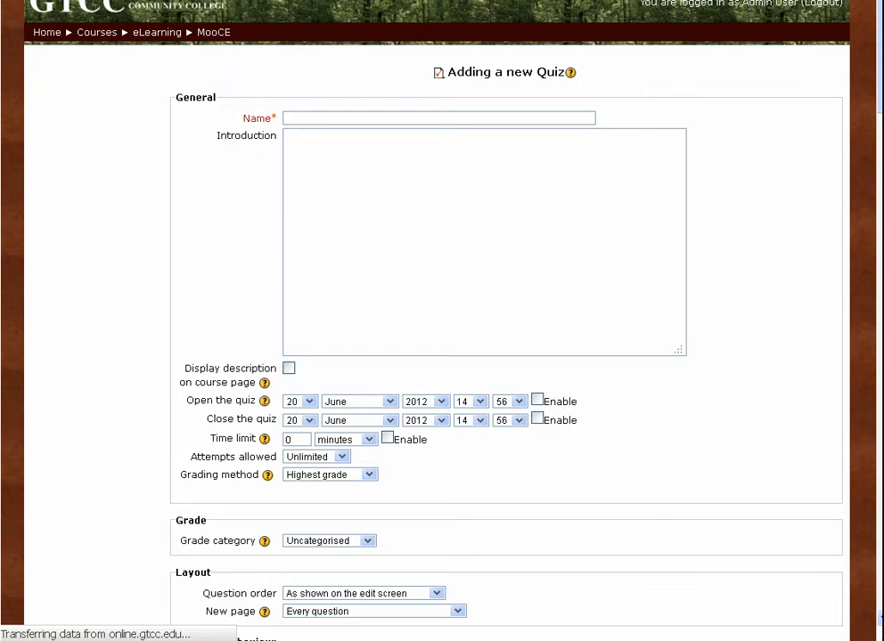
# Step: Name the quiz "Your First Two Weeks" and enter the introduction "Select the answer that best describes your understanding of this module."
pyautogui.write('You')
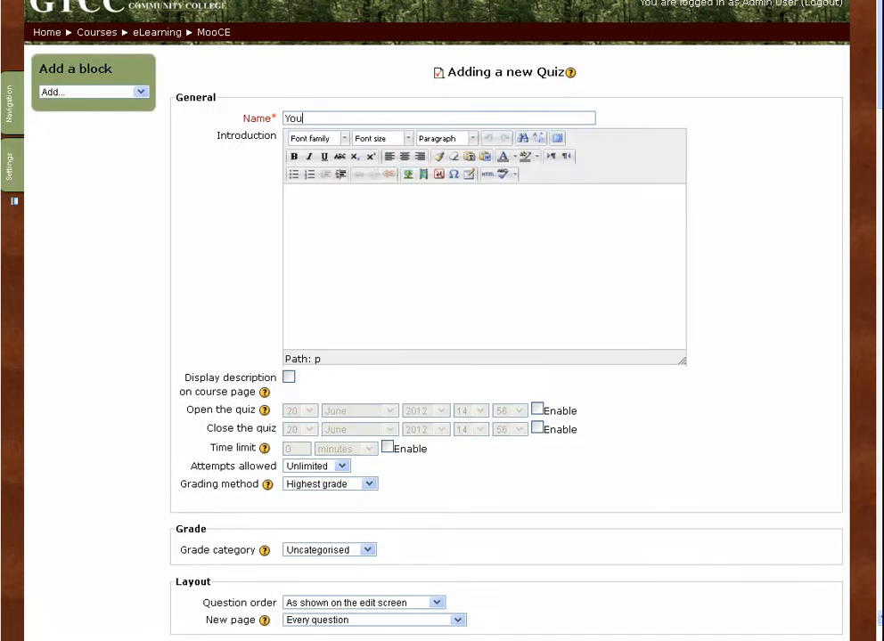
pyautogui.write('r First Two Week')
pyautogui.write('s')
pyautogui.write('Select the answer')
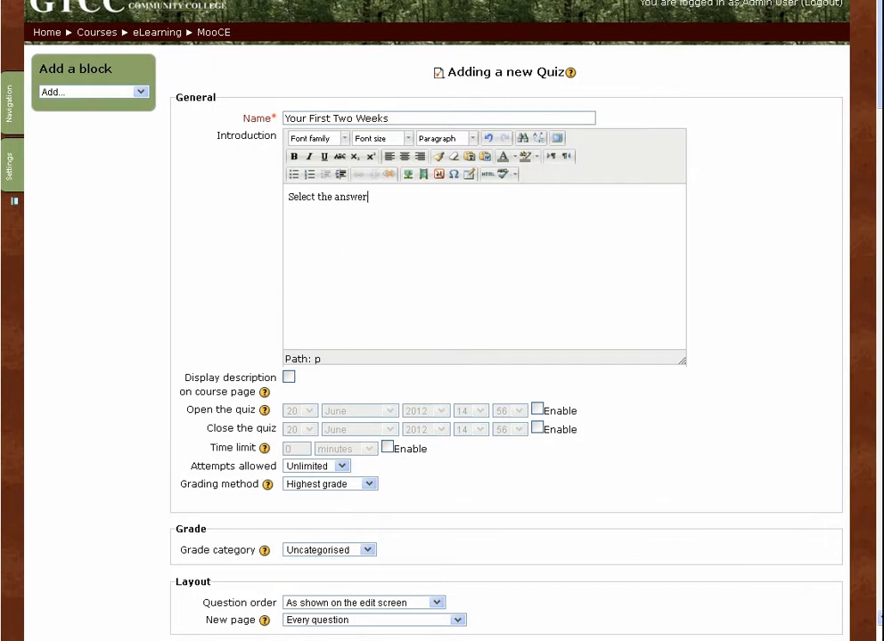
pyautogui.write(' that best describes your u')
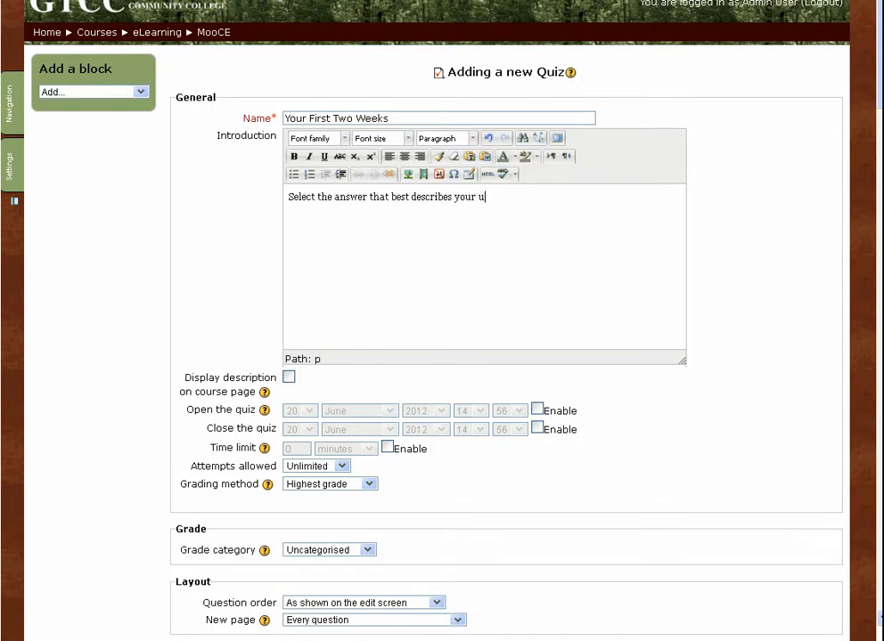
pyautogui.write('nderstanding of this module.')
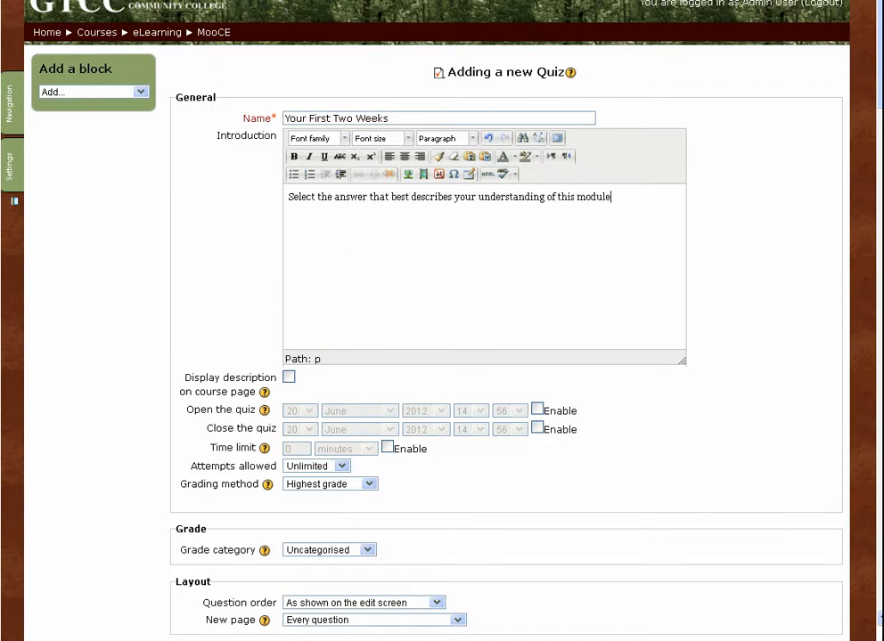
# Step: Enable displaying the quiz description on the course page and keep the grading method at Highest grade
pyautogui.scroll(-3, 628, 557)
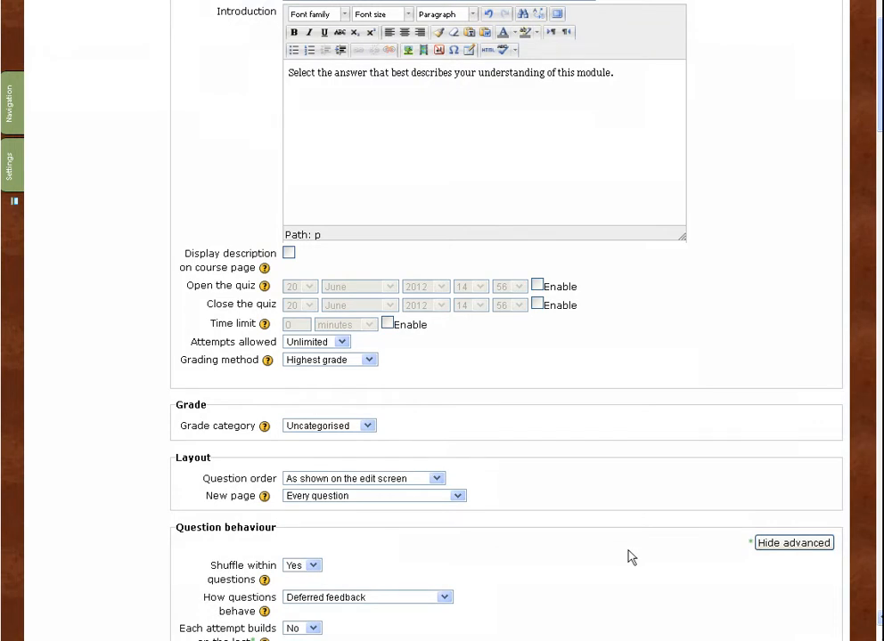
pyautogui.click(289, 253)
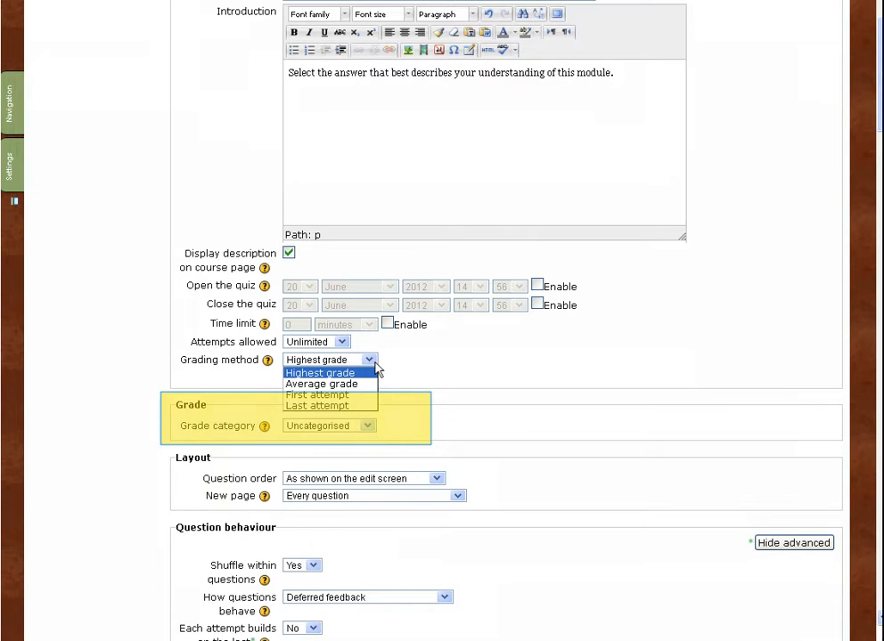
pyautogui.click(375, 366)
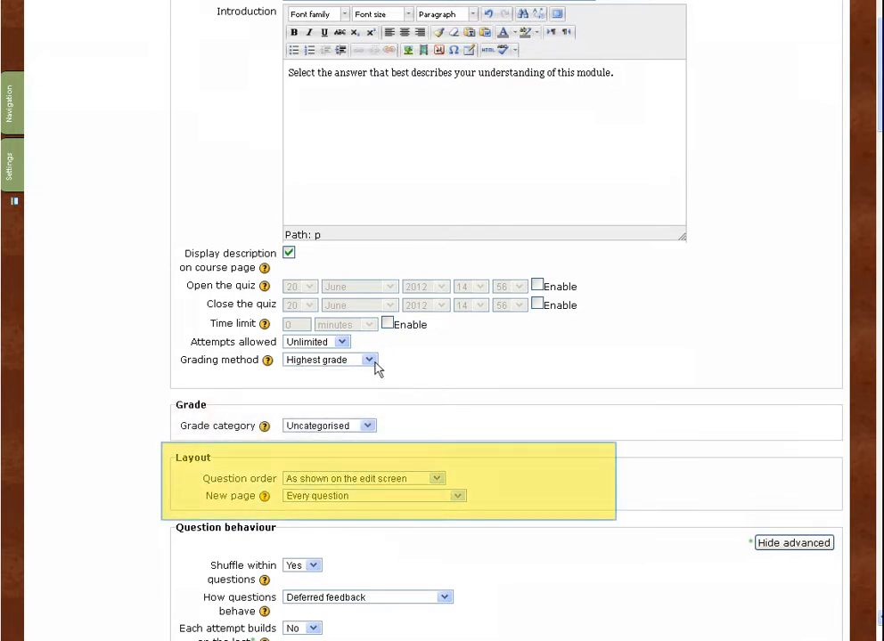
# Step: Examine the layout choices for question order and for how often a new page starts
pyautogui.click(436, 479)
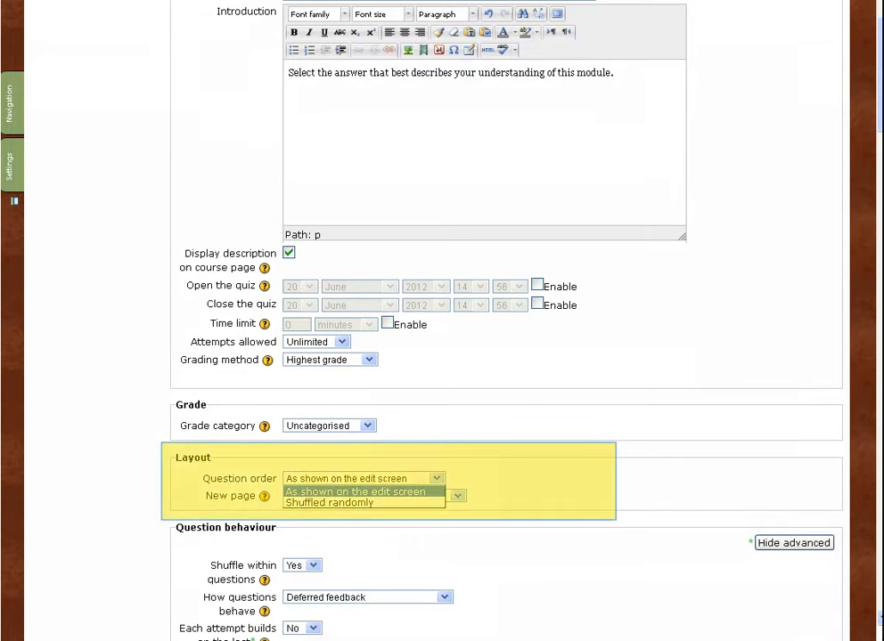
pyautogui.click(437, 479)
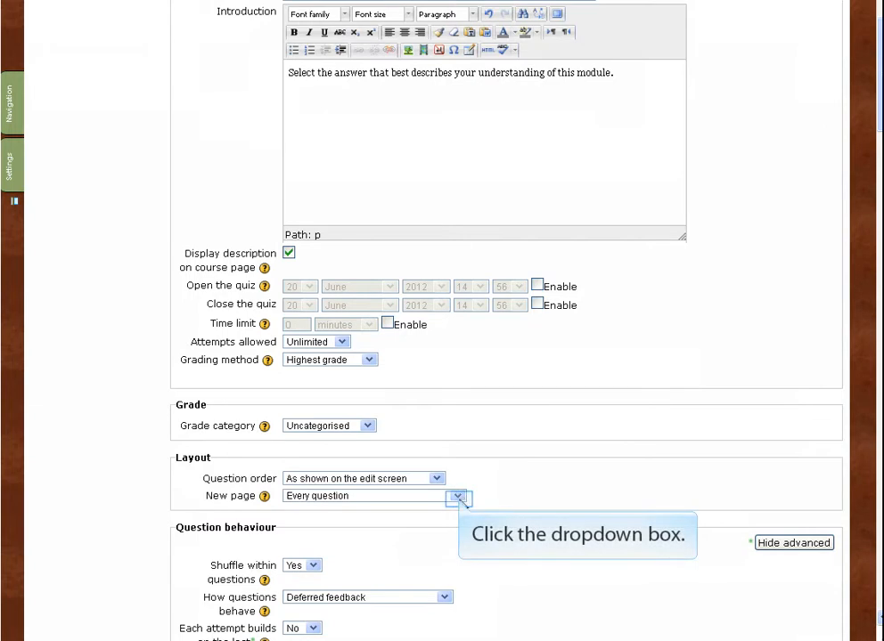
pyautogui.click(460, 500)
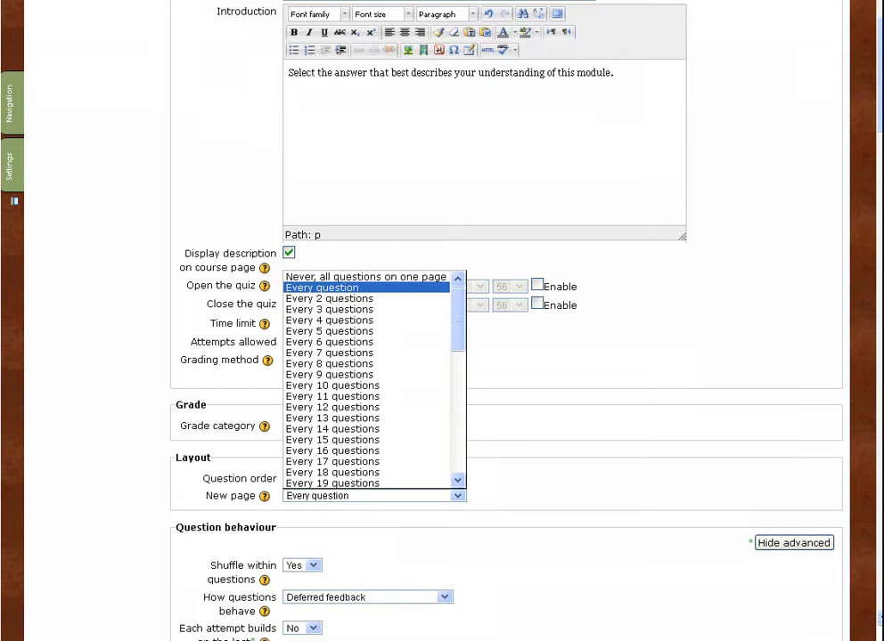
# Step: Review the question behaviour choices for shuffling within questions, feedback mode and attempts building on the last, keeping Deferred feedback selected
pyautogui.scroll(-3, 585, 588)
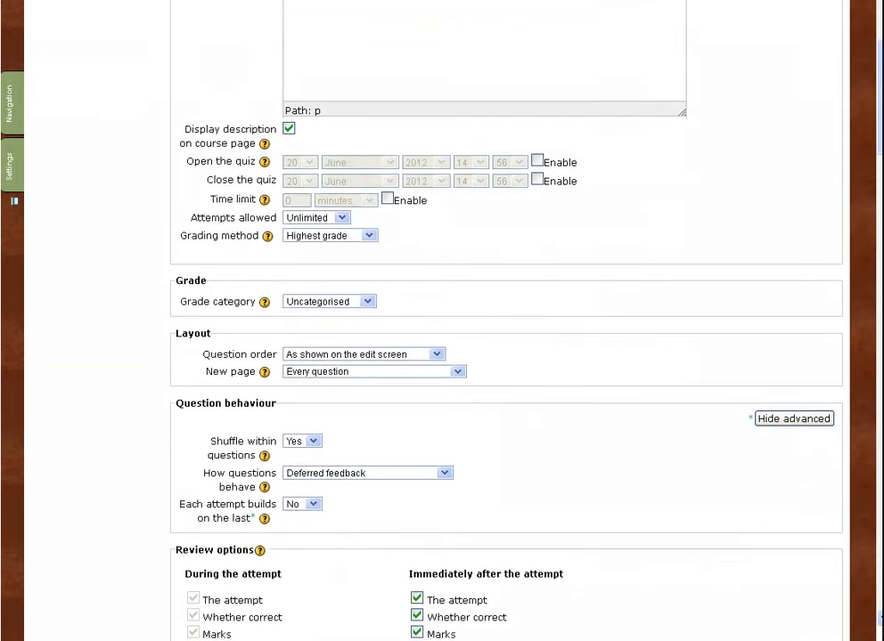
pyautogui.scroll(-1, 582, 588)
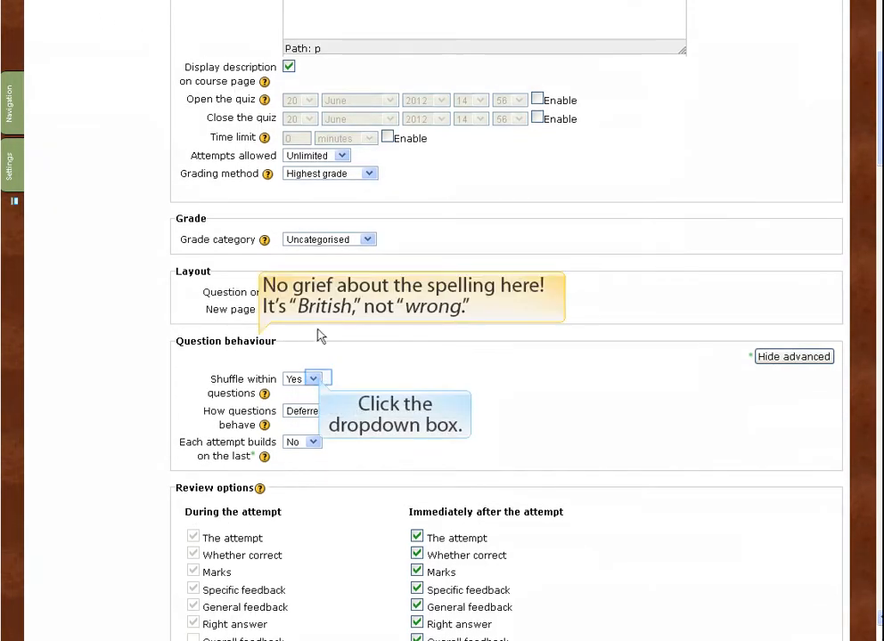
pyautogui.click(318, 379)
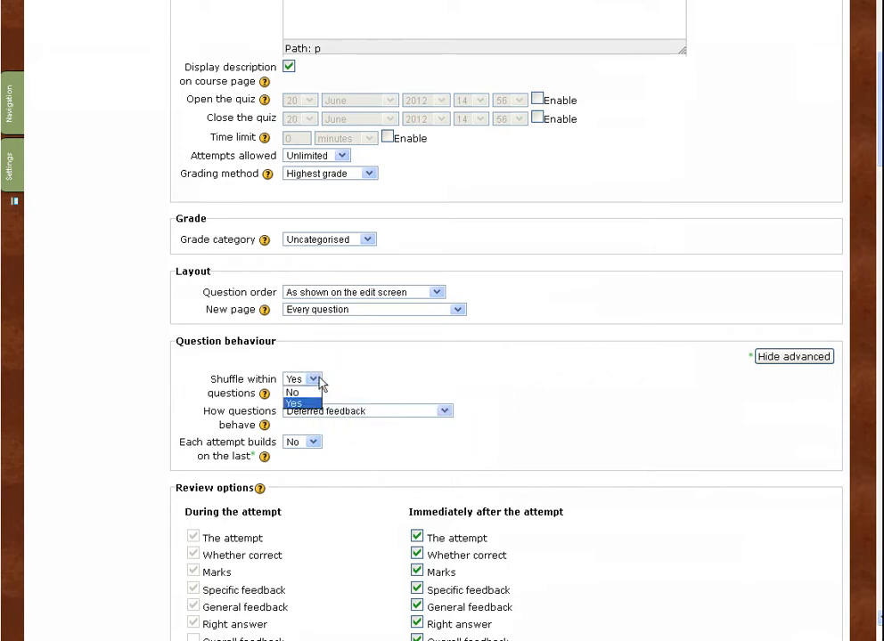
pyautogui.click(321, 381)
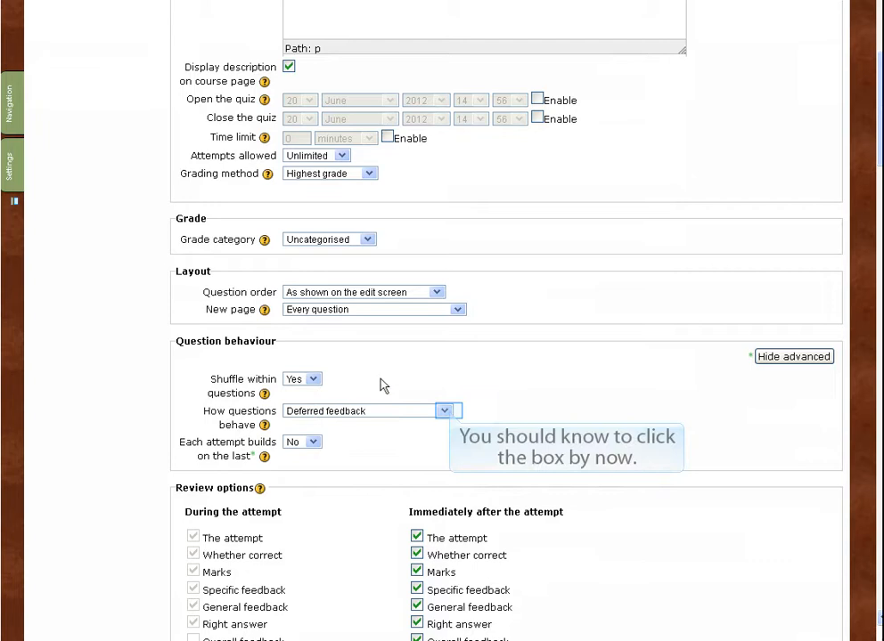
pyautogui.click(450, 416)
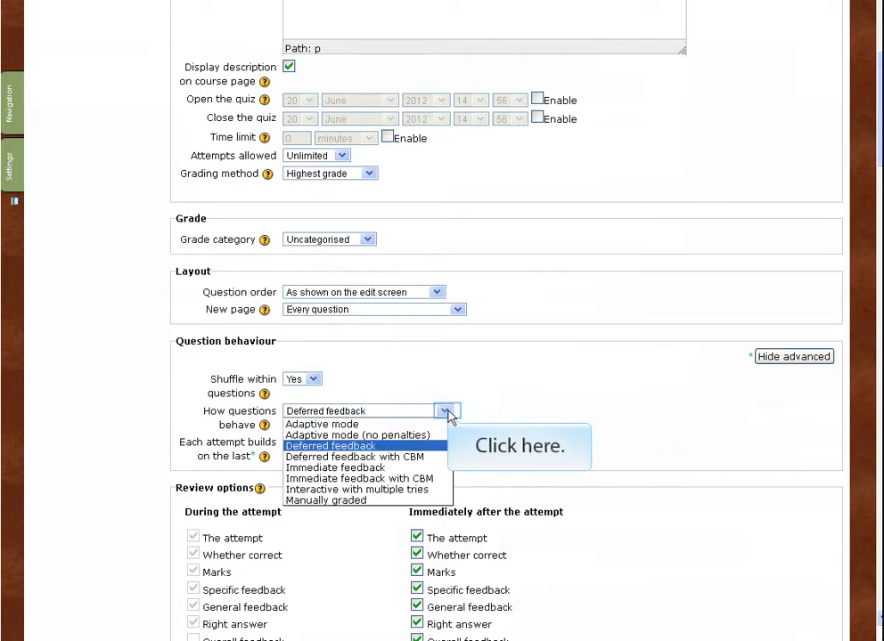
pyautogui.click(338, 445)
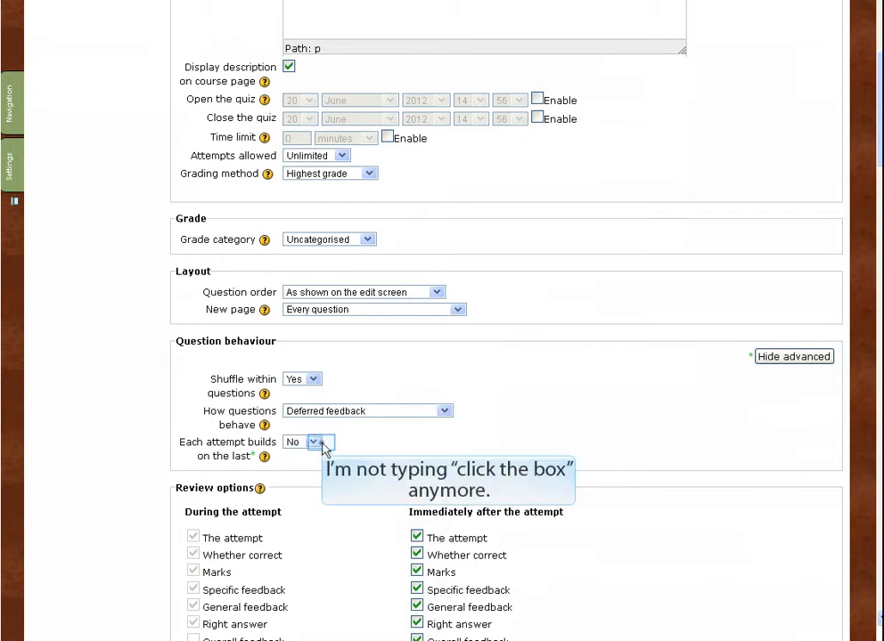
pyautogui.click(312, 443)
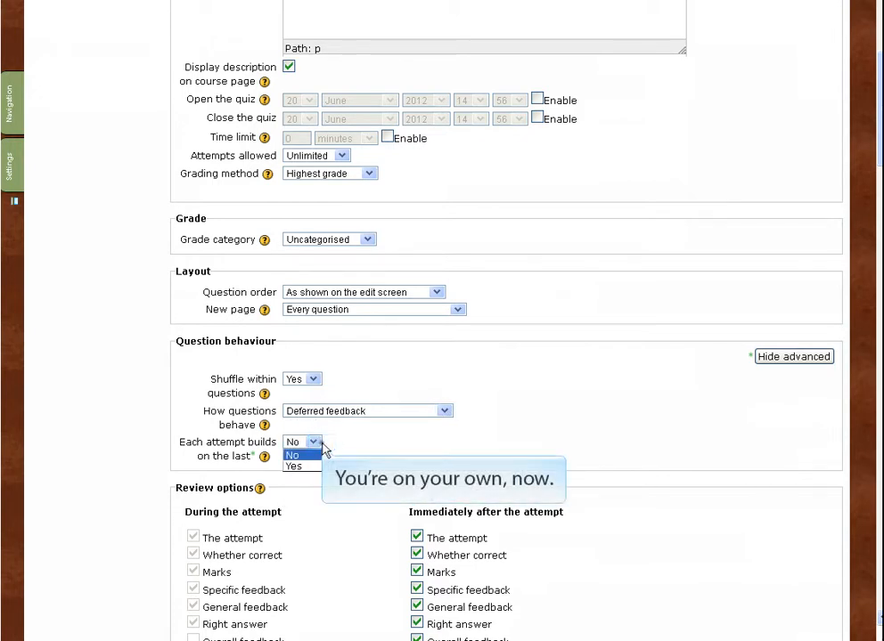
pyautogui.click(324, 450)
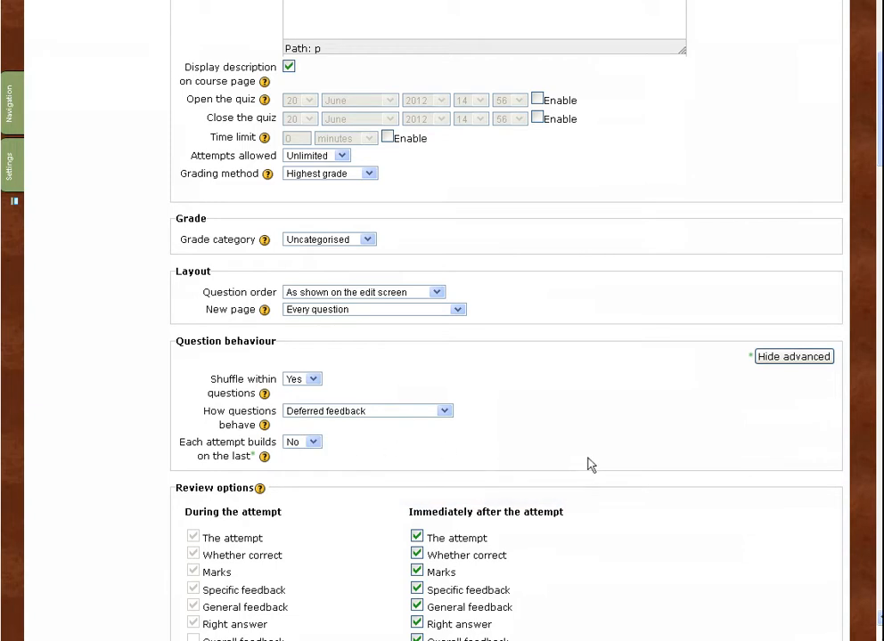
# Step: Enter "You are awesome!" as the overall feedback for the 100% grade boundary
pyautogui.scroll(-5, 635, 488)
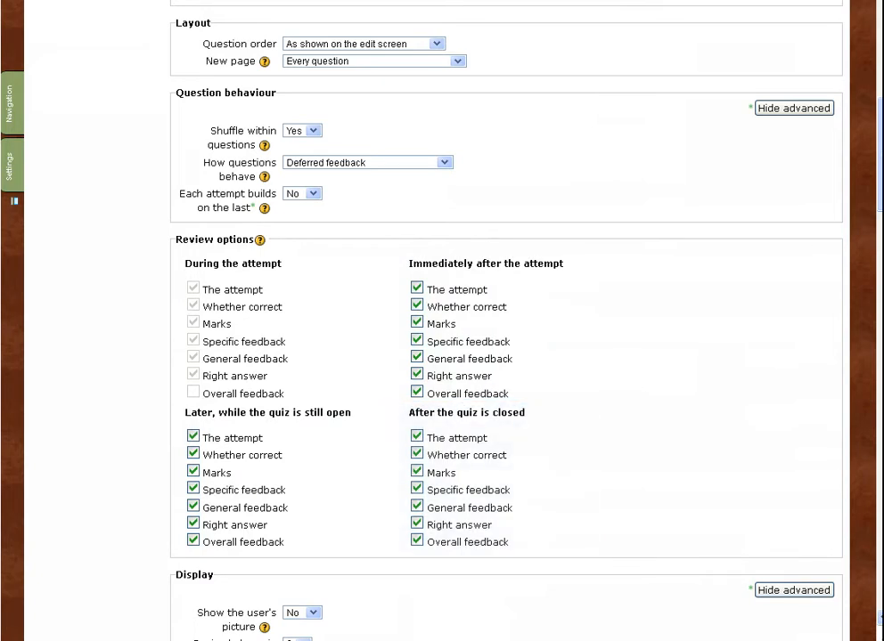
pyautogui.scroll(-5, 624, 484)
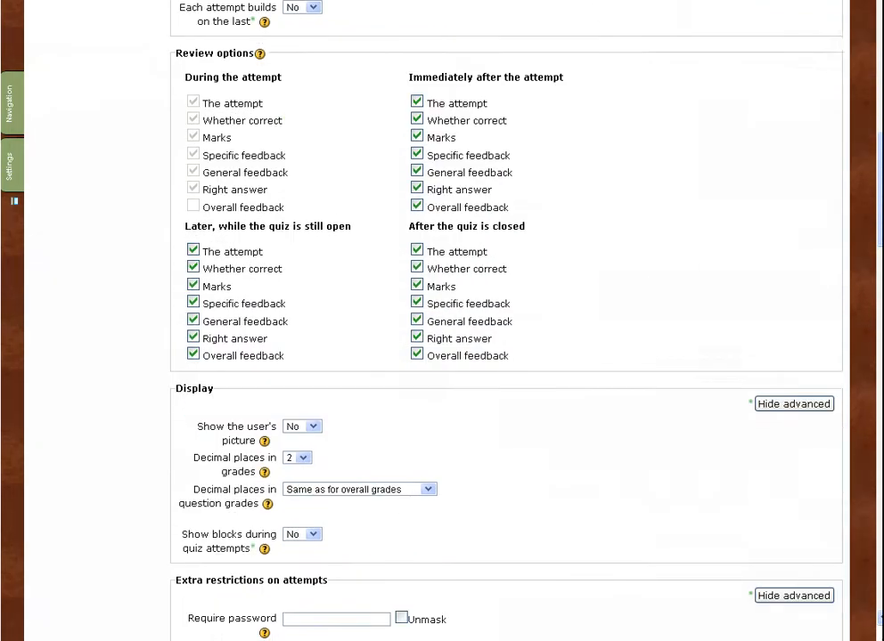
pyautogui.scroll(-1, 624, 483)
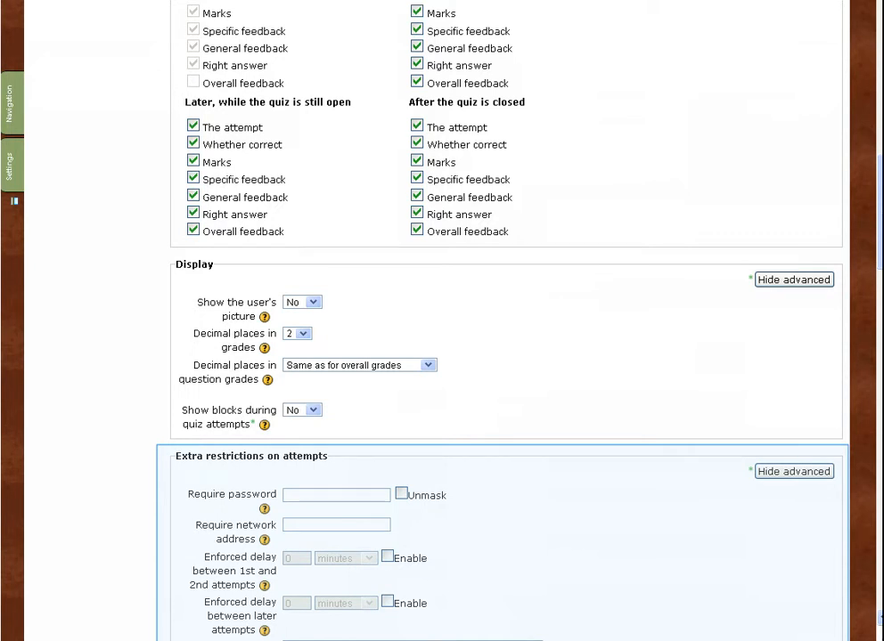
pyautogui.scroll(-2, 624, 485)
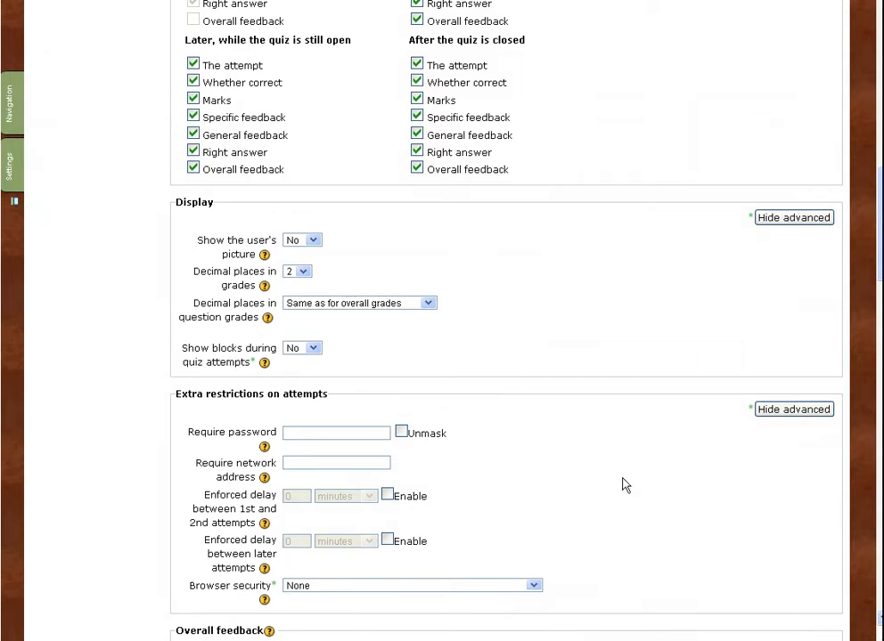
pyautogui.scroll(-7, 624, 484)
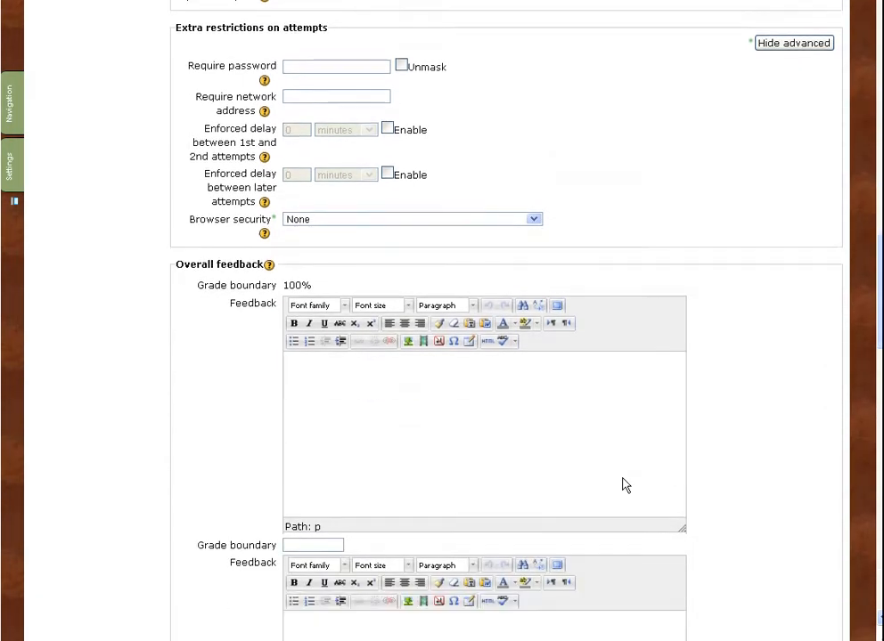
pyautogui.scroll(-4, 623, 483)
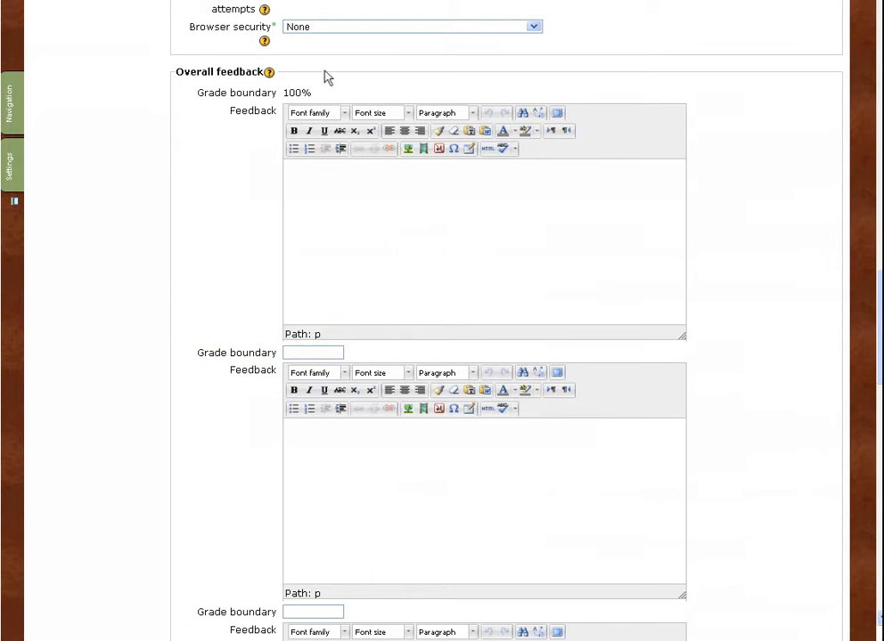
pyautogui.click(405, 237)
pyautogui.write('A')
pyautogui.press('BackSpace')
pyautogui.write('You are awesome!')
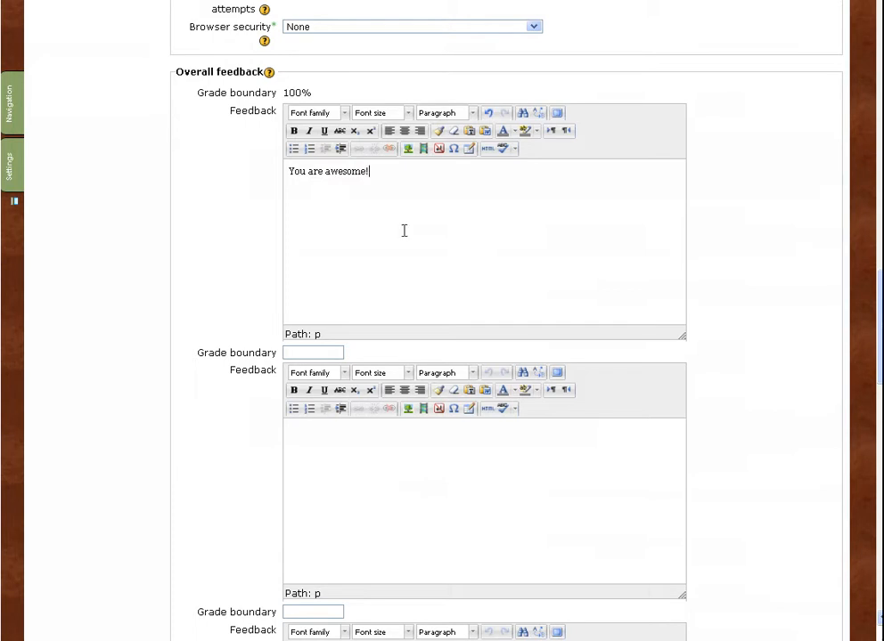
pyautogui.press('Tab')
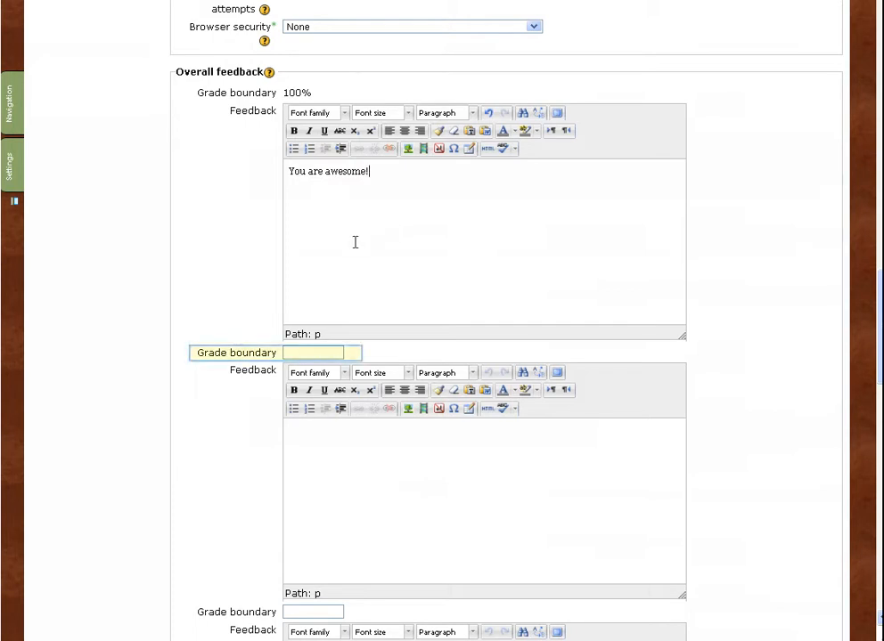
# Step: Set the next grade boundary to 90% with the feedback "You did very well!"
pyautogui.click(312, 352)
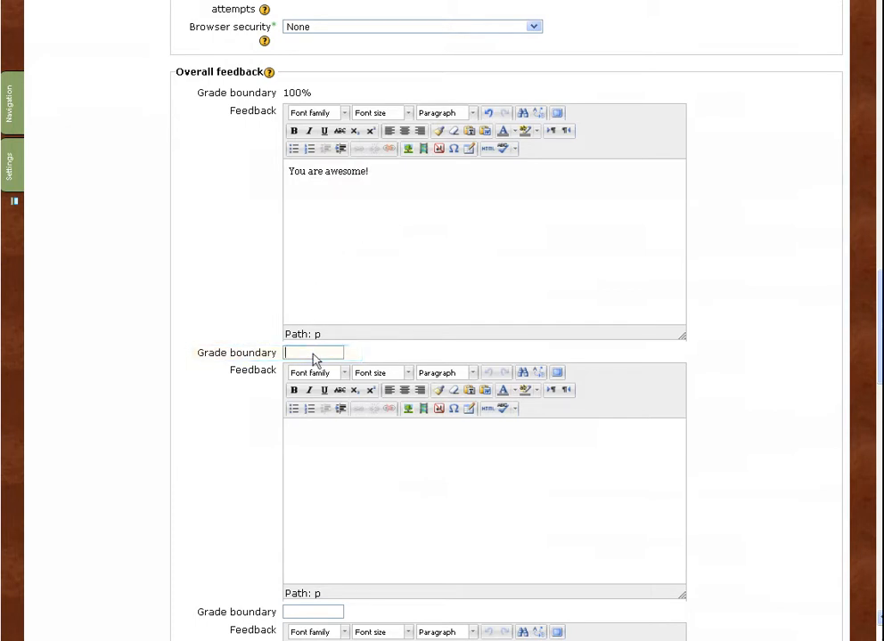
pyautogui.write('90%')
pyautogui.click(356, 442)
pyautogui.write('T')
pyautogui.write('ou did ')
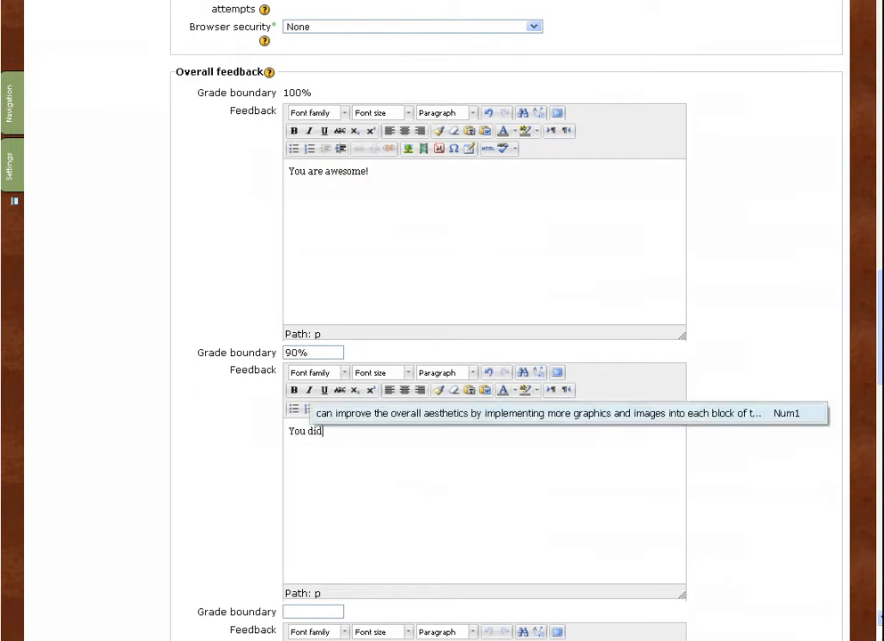
pyautogui.write('very we')
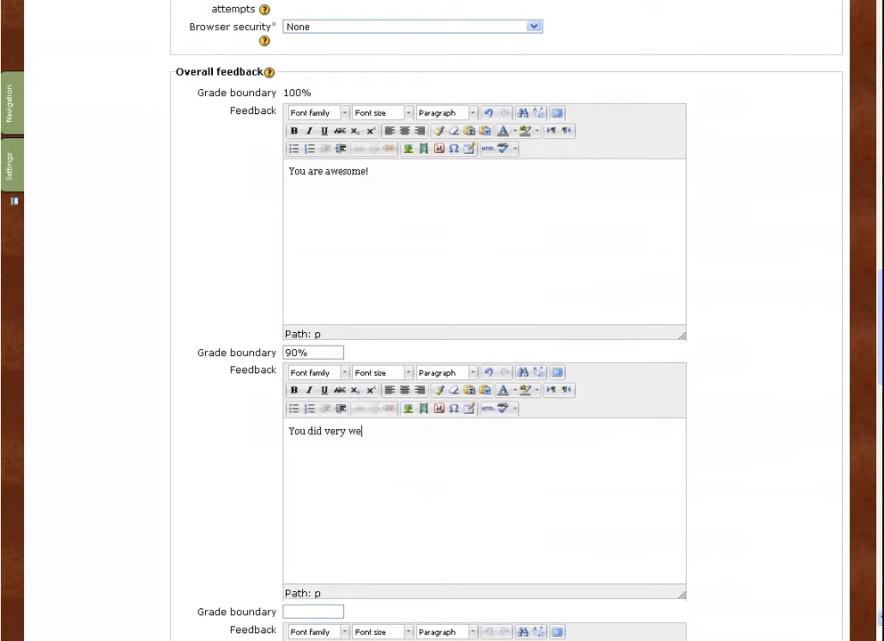
pyautogui.write('ll!')
# Step: Set the third grade boundary to 65% with the feedback "Perhaps you need some additional study time"
pyautogui.scroll(-4, 465, 511)
pyautogui.click(312, 426)
pyautogui.write('65%')
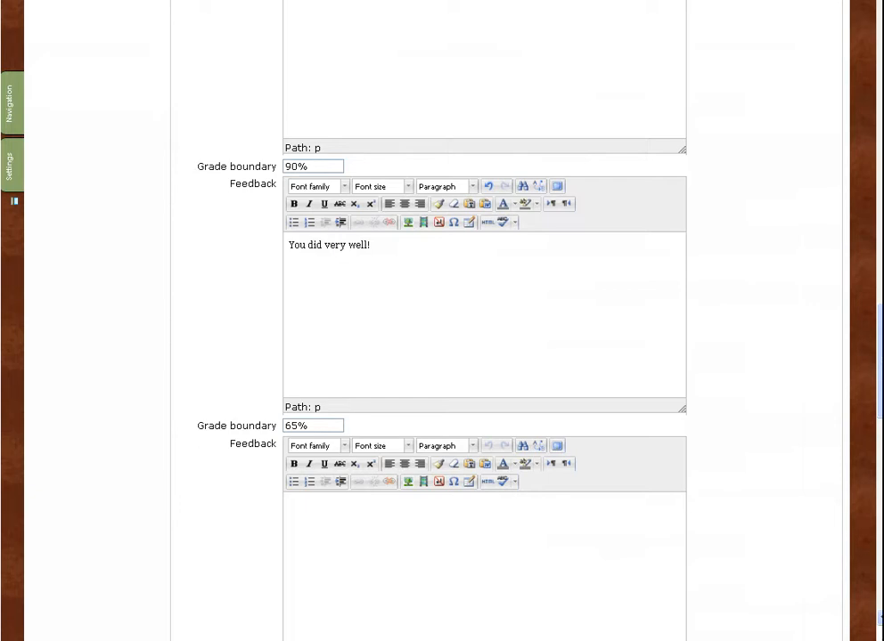
pyautogui.write('Perhaps you need some additional stud')
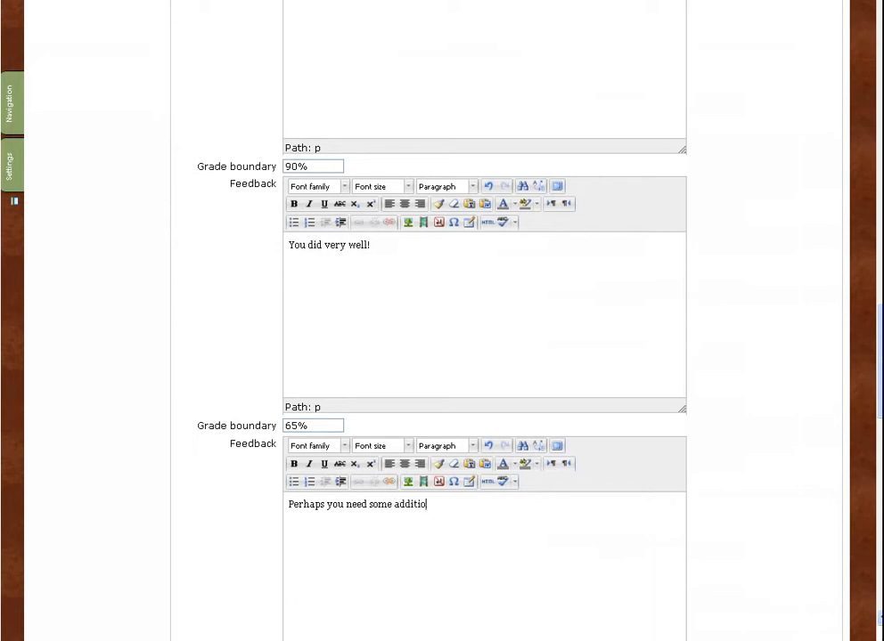
pyautogui.write('y time')
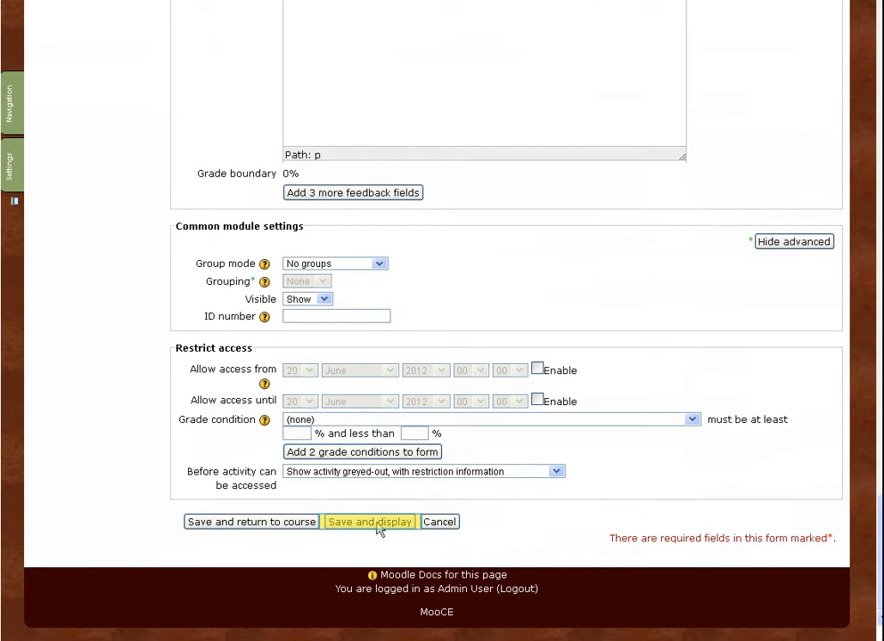
# Step: Save the quiz and open it for editing with the question bank category set to Default for Your First Two Weeks
pyautogui.click(369, 522)
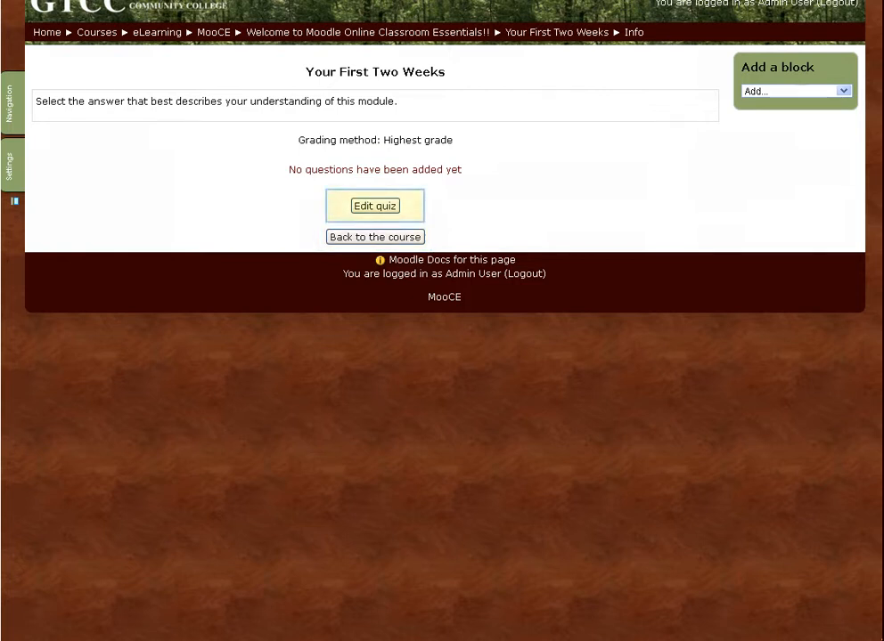
pyautogui.click(375, 206)
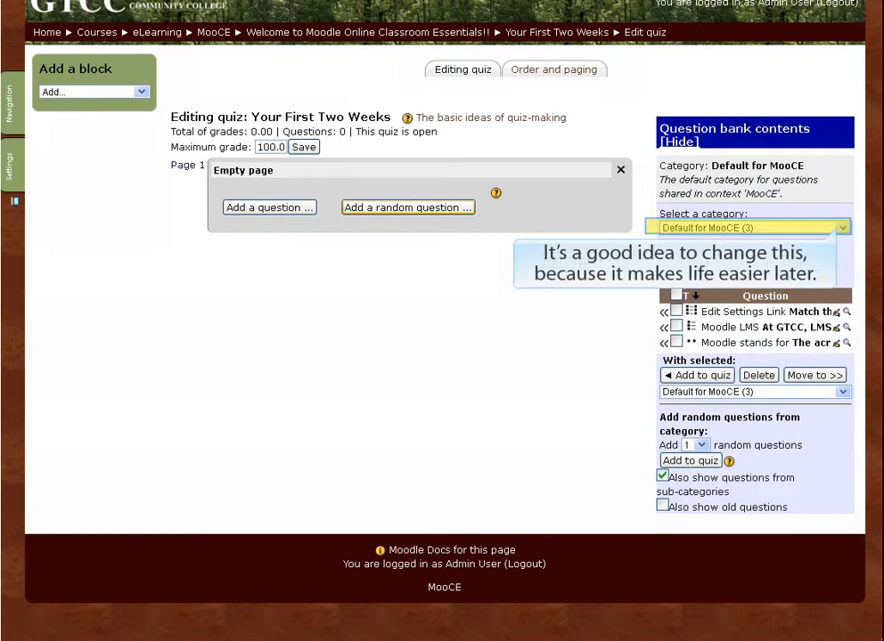
pyautogui.click(843, 228)
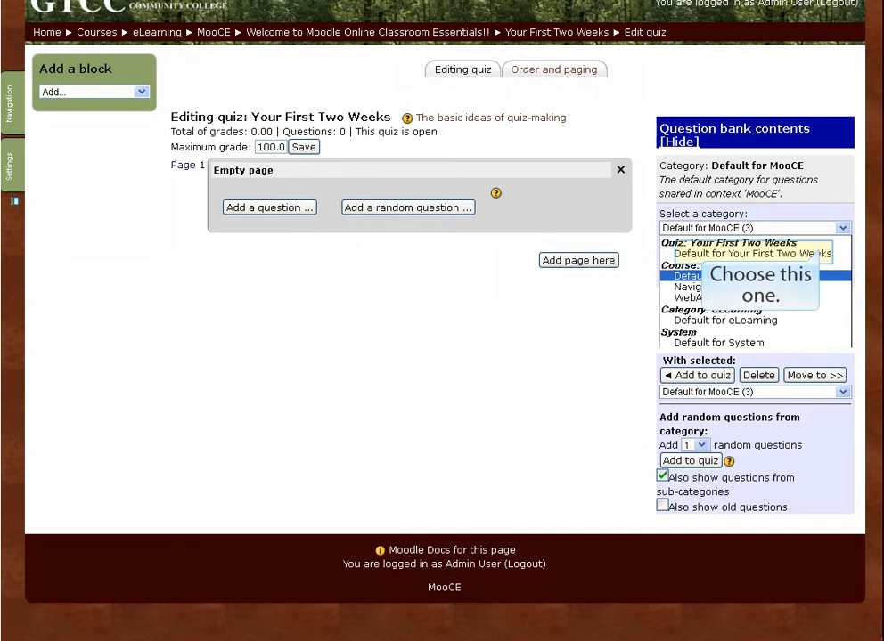
pyautogui.click(753, 254)
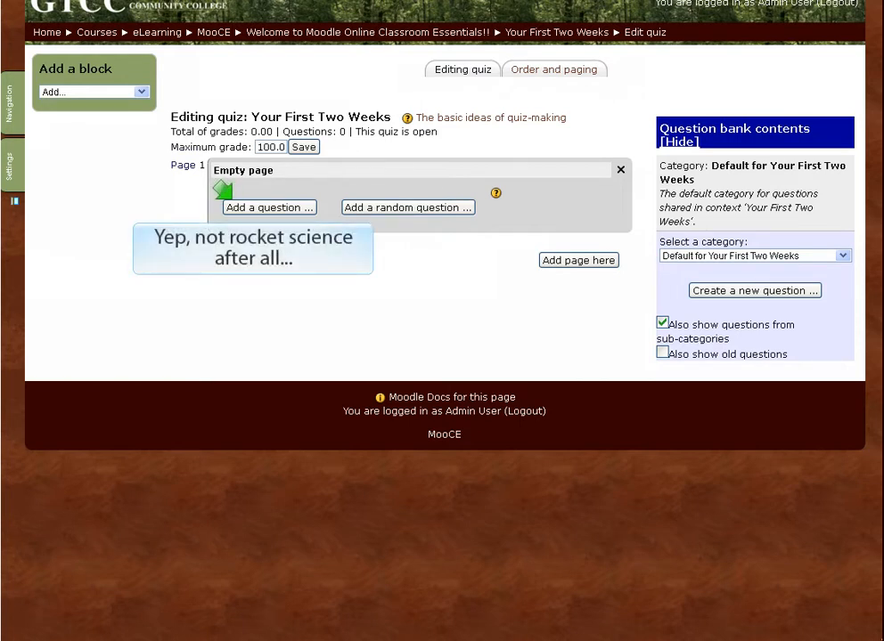
# Step: Add a True/False question named "T/F Syllabus" with the text "GTCC uses a standardized syllabus format."
pyautogui.click(269, 206)
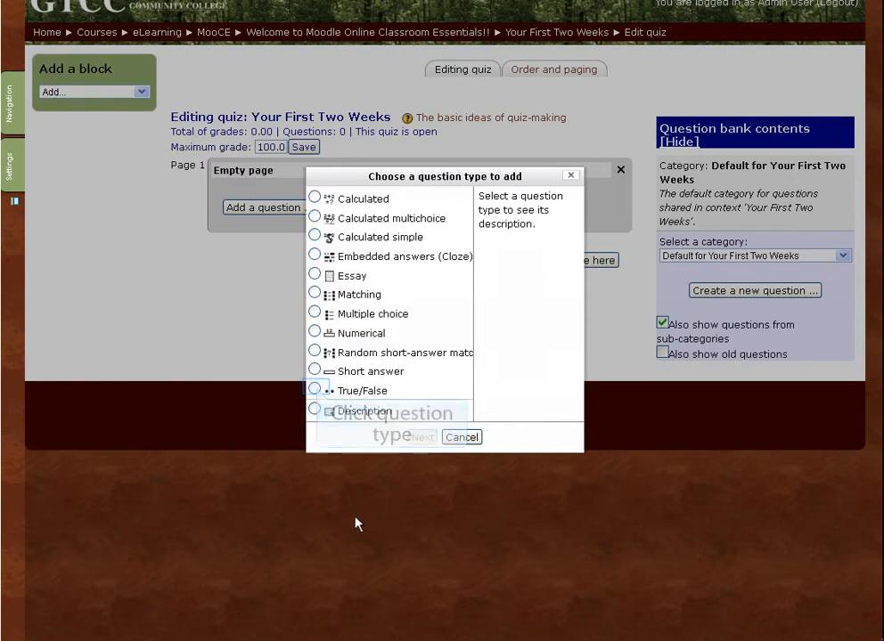
pyautogui.click(315, 390)
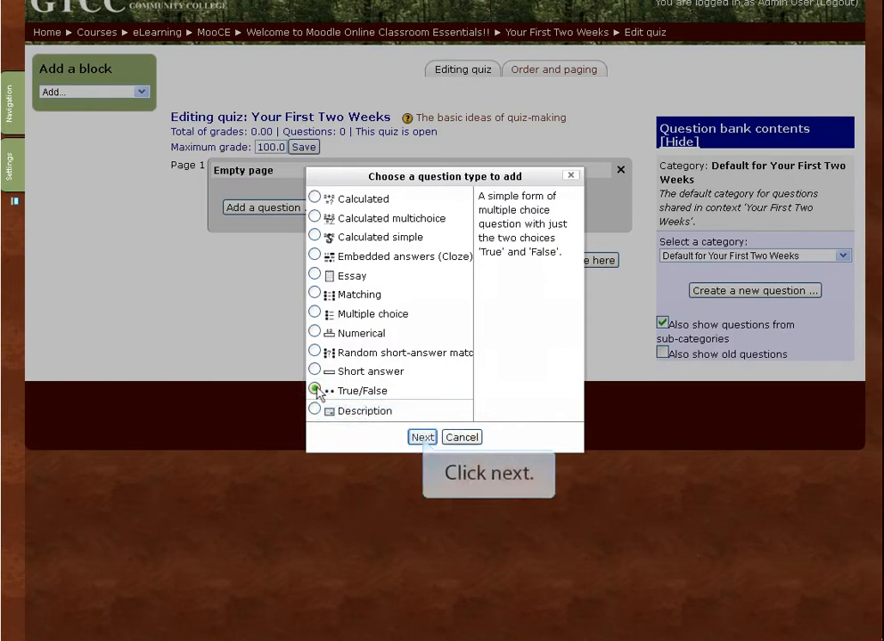
pyautogui.click(423, 437)
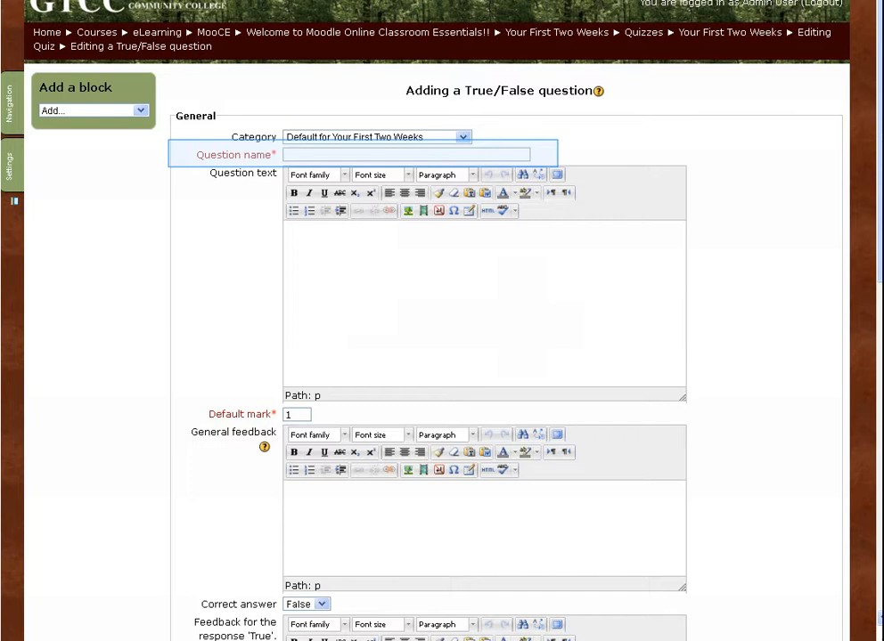
pyautogui.write('T/F Syllabus')
pyautogui.press('Tab')
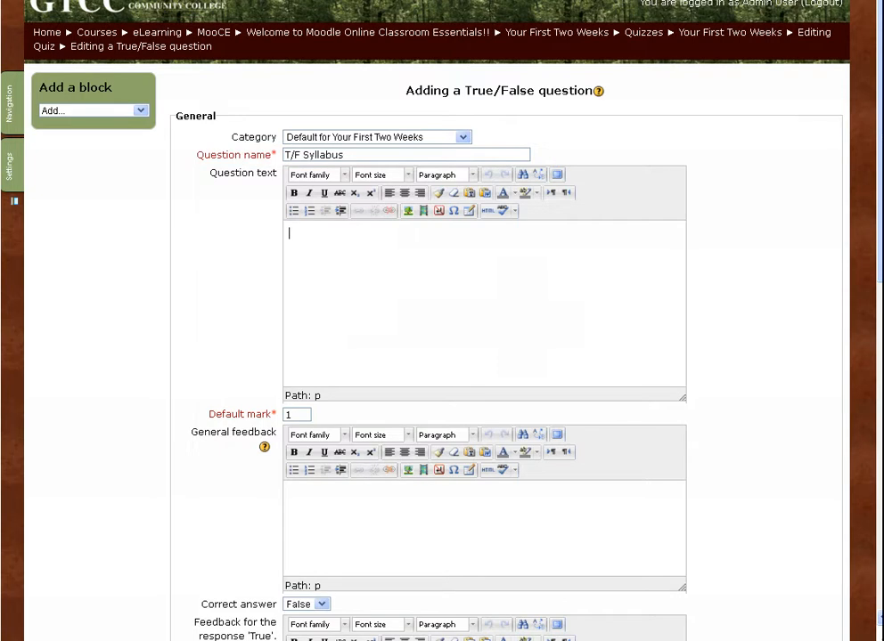
pyautogui.write('GTCC uses a standardiz')
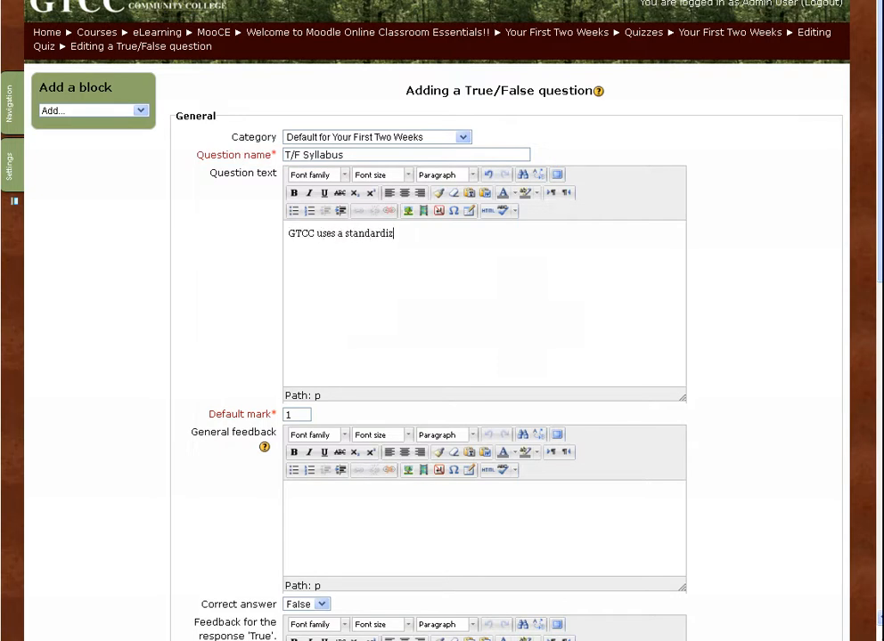
pyautogui.write('ed syllabus format.')
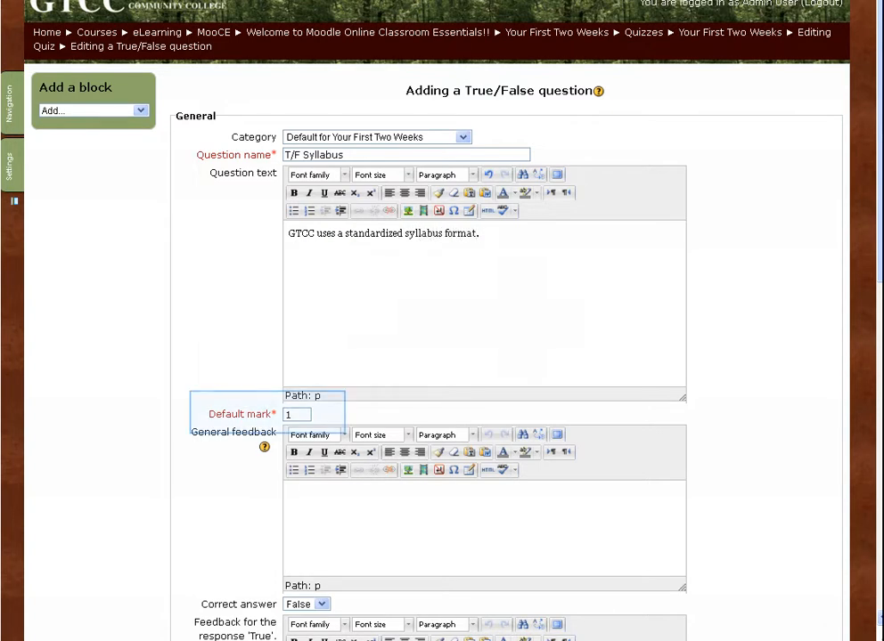
# Step: Set the correct answer of the T/F Syllabus question to True
pyautogui.scroll(-3, 442, 356)
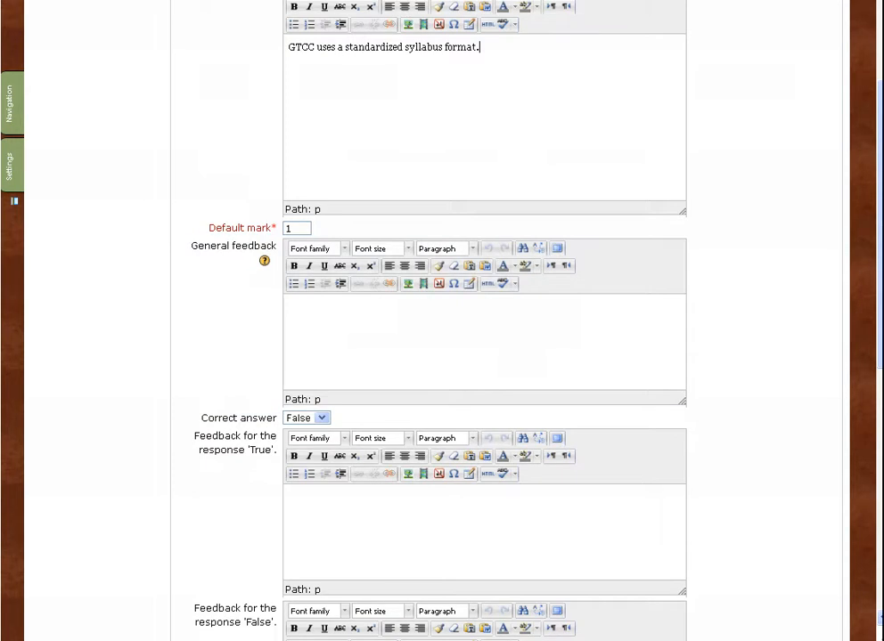
pyautogui.scroll(-2, 442, 357)
pyautogui.hotkey('alt', 'Down')
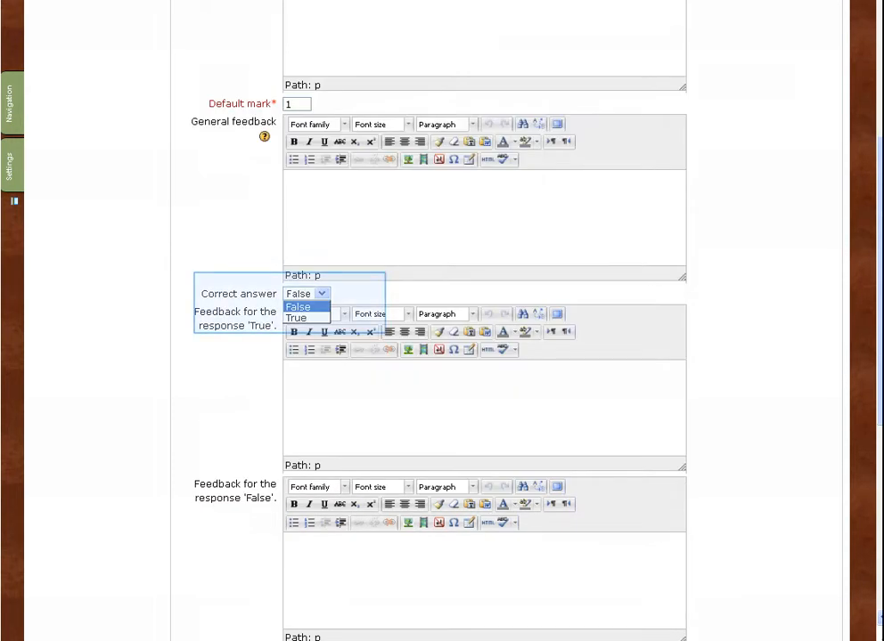
pyautogui.press('Down')
pyautogui.press('Return')
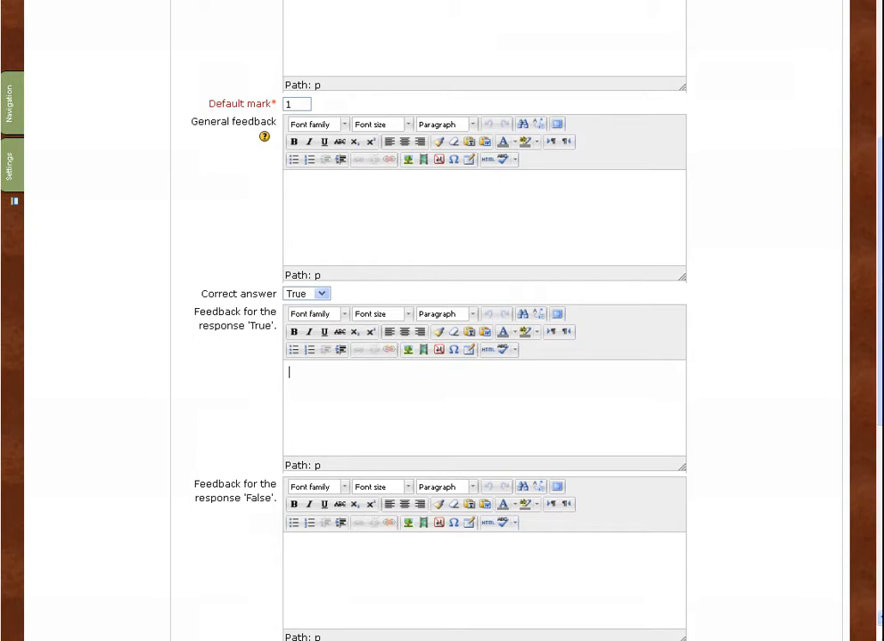
# Step: Enter "Excellent! Way to go; you are awesome. GTCC does use a standardized syllabus format to assist both instructors and students with curse expectations." as the 'True' feedback
pyautogui.write('Excellent!  Way to go; you are awesome.  GTCC does use a standardized syllabus fo')
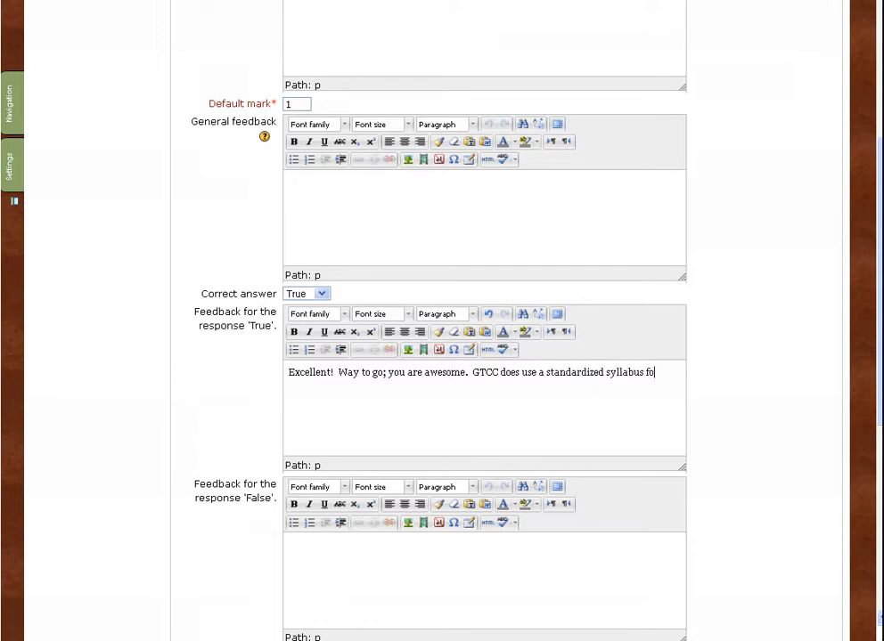
pyautogui.write('rmat to assist both instructors and students with curse expectations.')
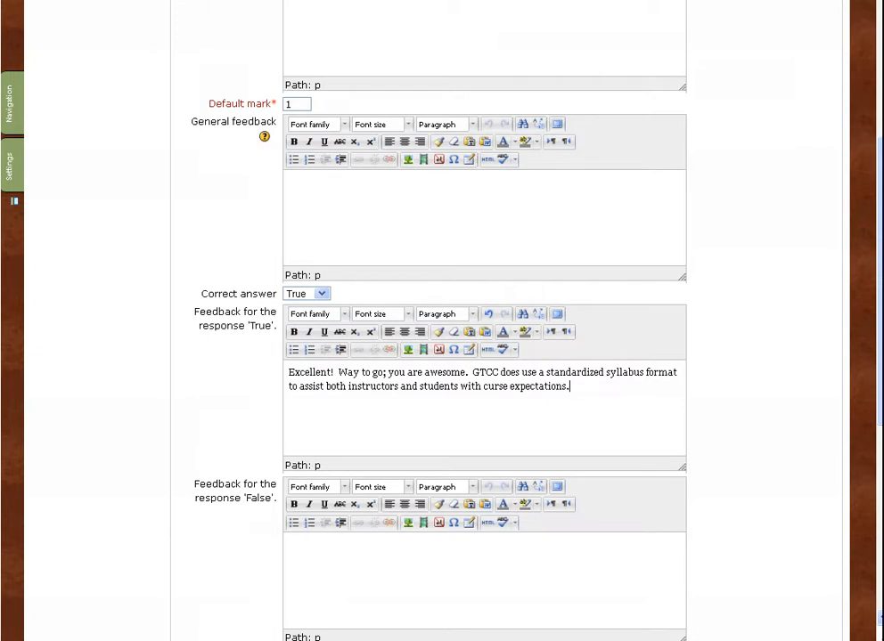
# Step: Enter "GTCC does use a standardized syllabus format to assist both instructors and students with course expectations." as the 'False' feedback and save the question
pyautogui.click(289, 546)
pyautogui.write('GTCC does use a standardized syllabus format to assist both instructors and students with cou')
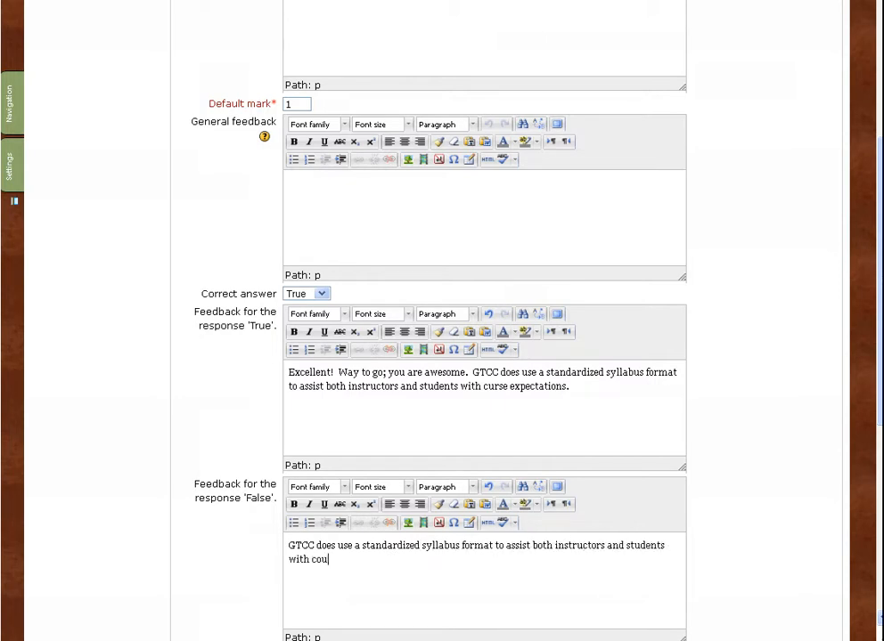
pyautogui.write('rse expectations.')
pyautogui.scroll(-3, 525, 582)
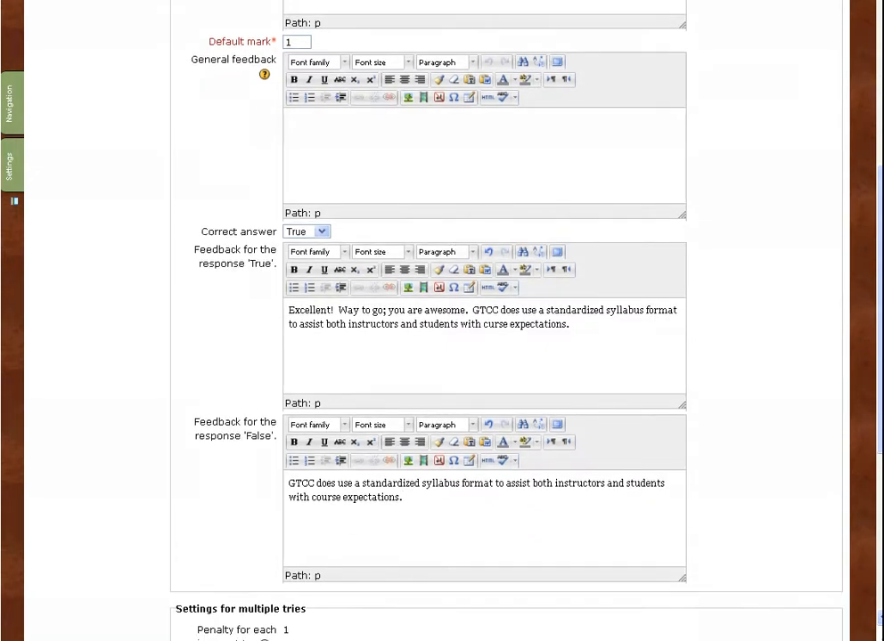
pyautogui.scroll(-5, 525, 582)
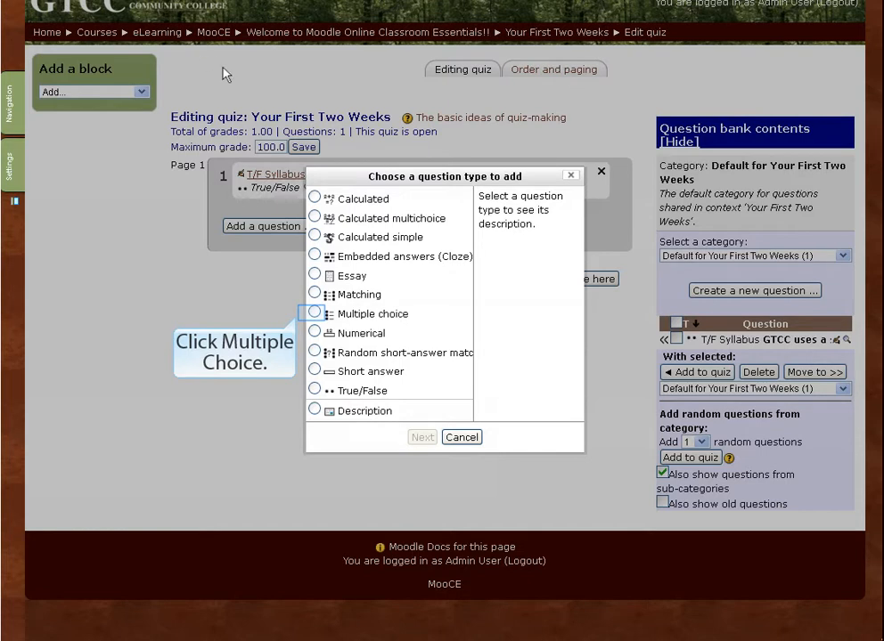
# Step: Add a Multiple choice question named "Min Req" with the text "Select the minimum requirements necessary for a successful start to the semester from the list below."
pyautogui.click(315, 312)
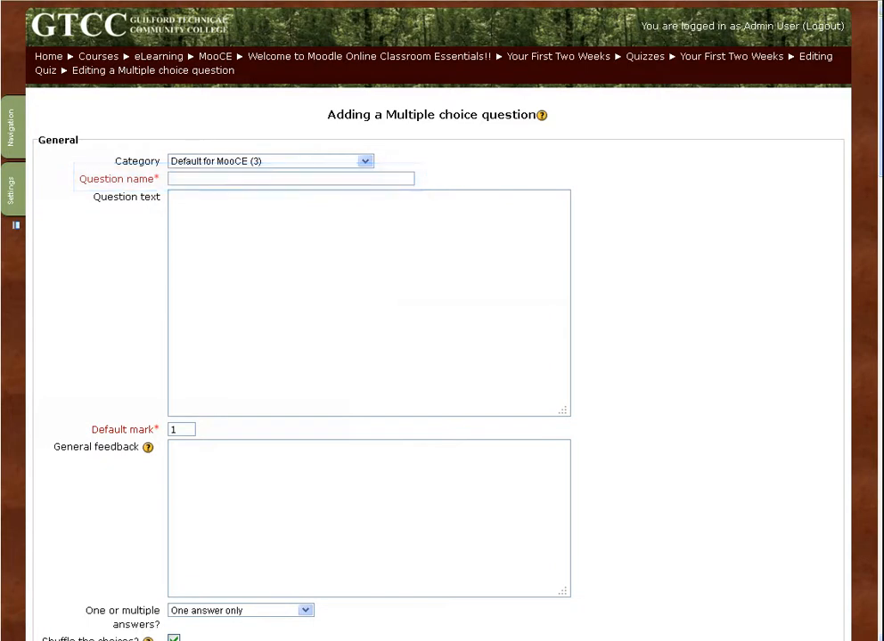
pyautogui.write('Min Req')
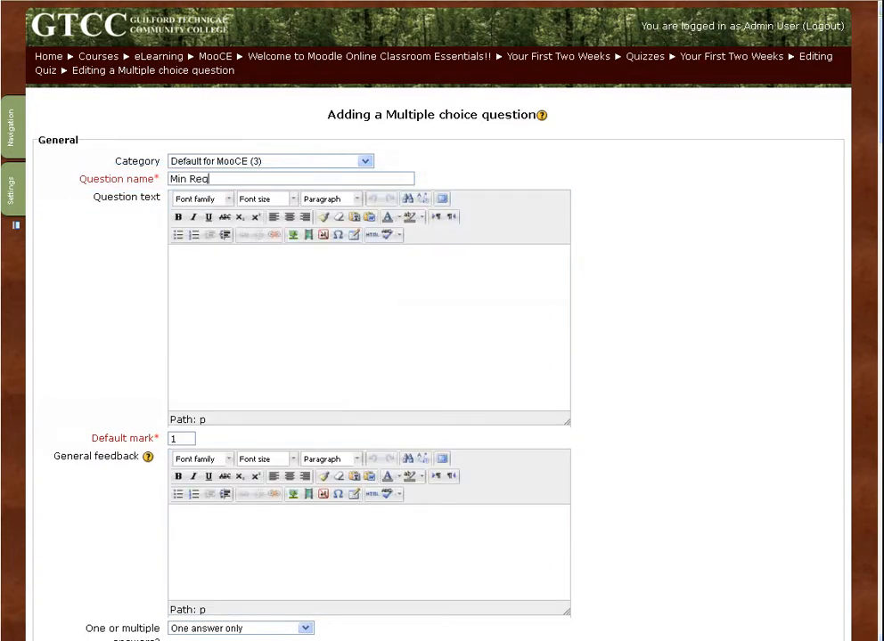
pyautogui.click(175, 257)
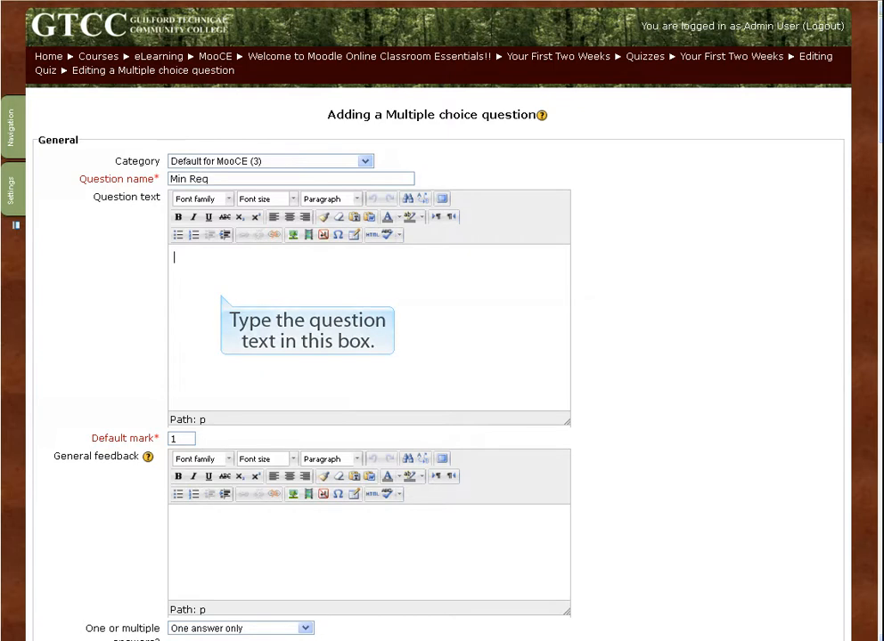
pyautogui.write('Select the minimum requirements necessary for a successful start to the semester from the list below.')
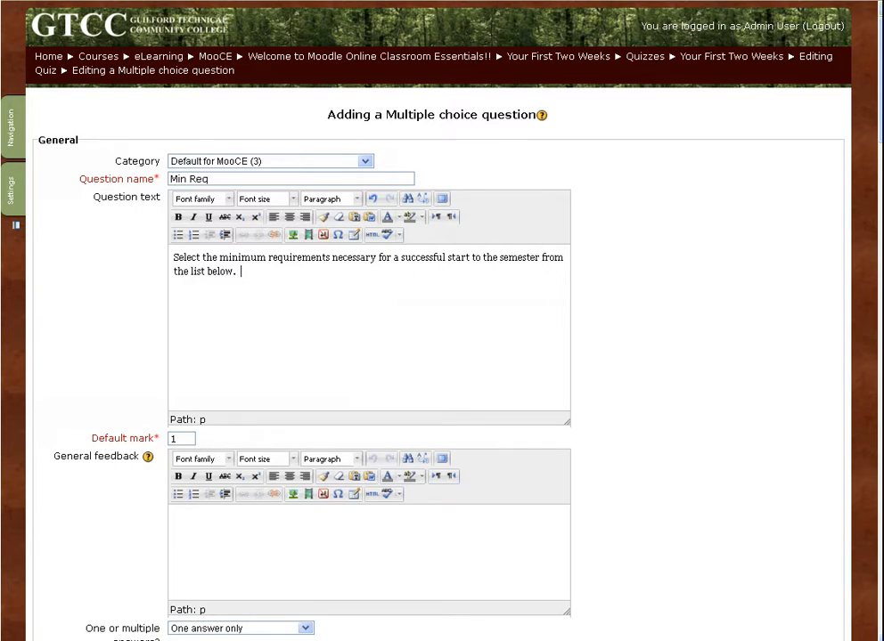
# Step: Allow multiple answers for the Min Req question and number its choices 1., 2., 3
pyautogui.scroll(-5, 606, 466)
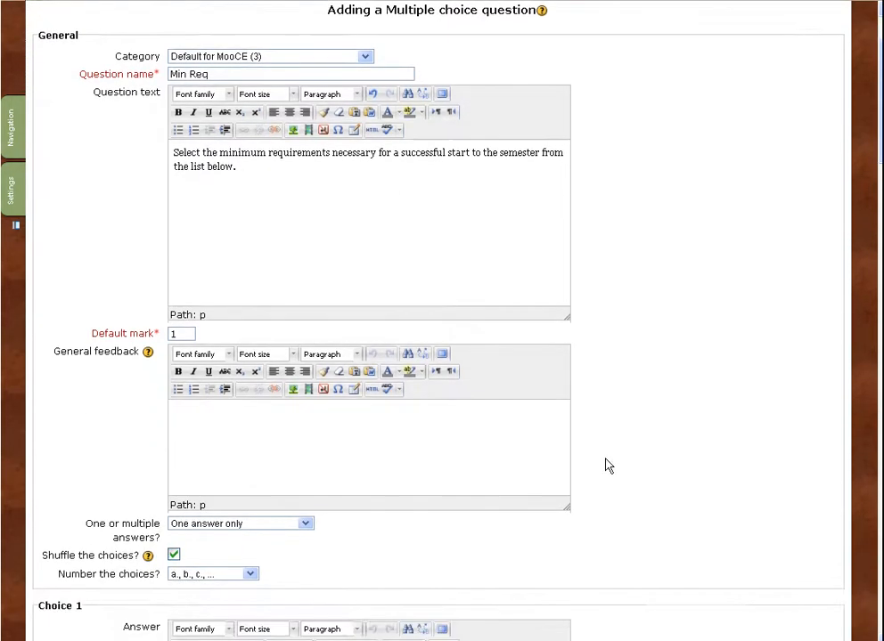
pyautogui.scroll(-3, 605, 466)
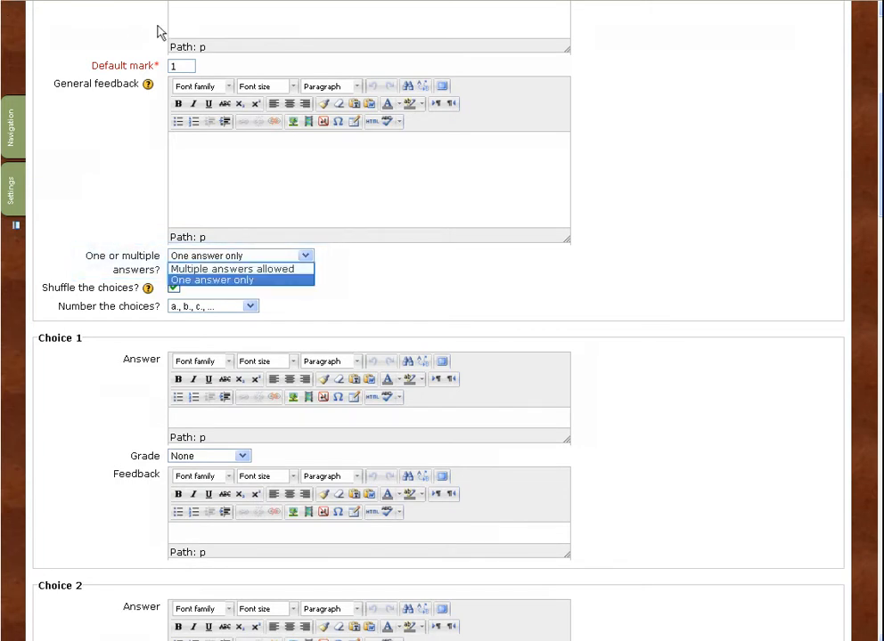
pyautogui.click(300, 269)
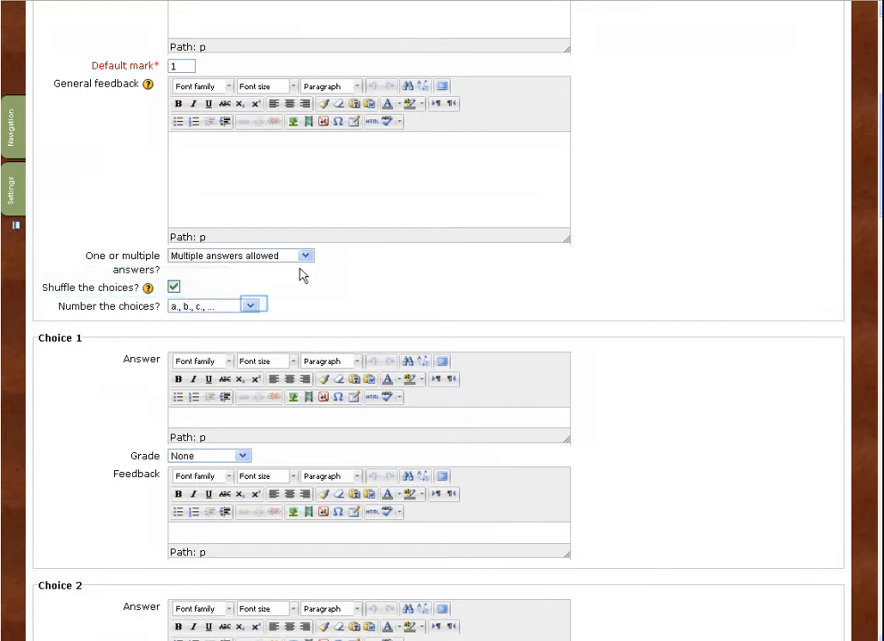
pyautogui.click(252, 308)
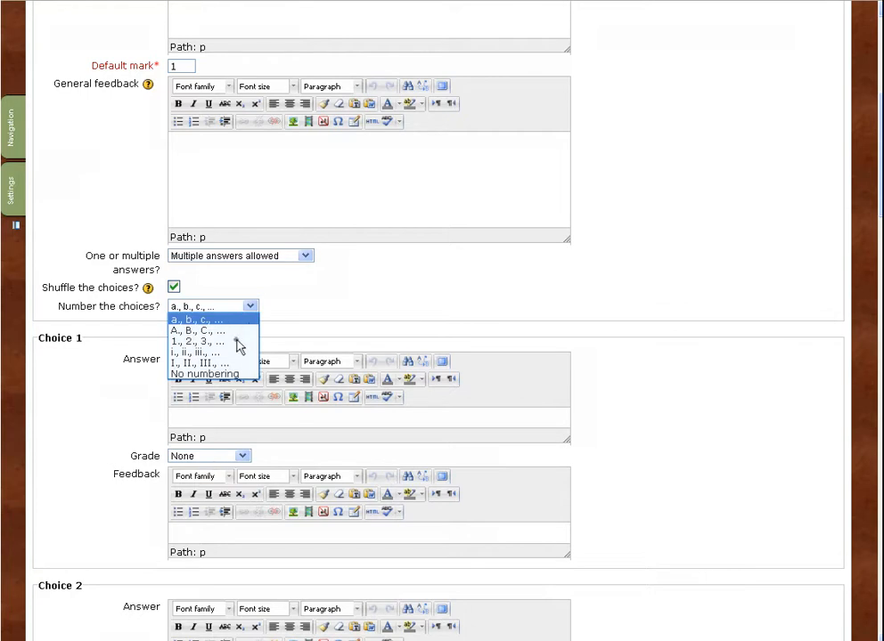
pyautogui.click(239, 342)
# Step: Enter "Syllabus in Block o." as the answer for Choice 1
pyautogui.scroll(-4, 652, 341)
pyautogui.scroll(-1, 651, 341)
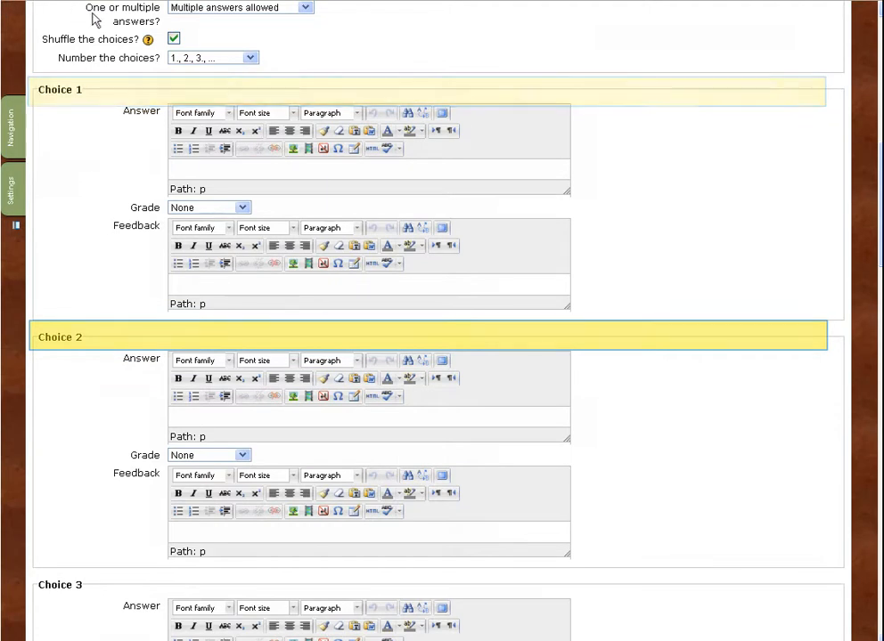
pyautogui.click(185, 169)
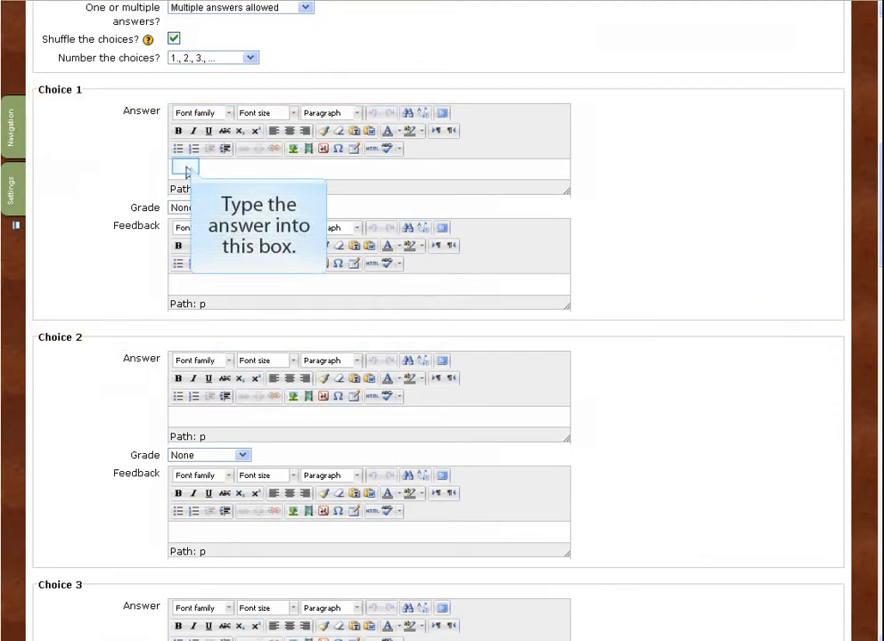
pyautogui.write('Syllabu')
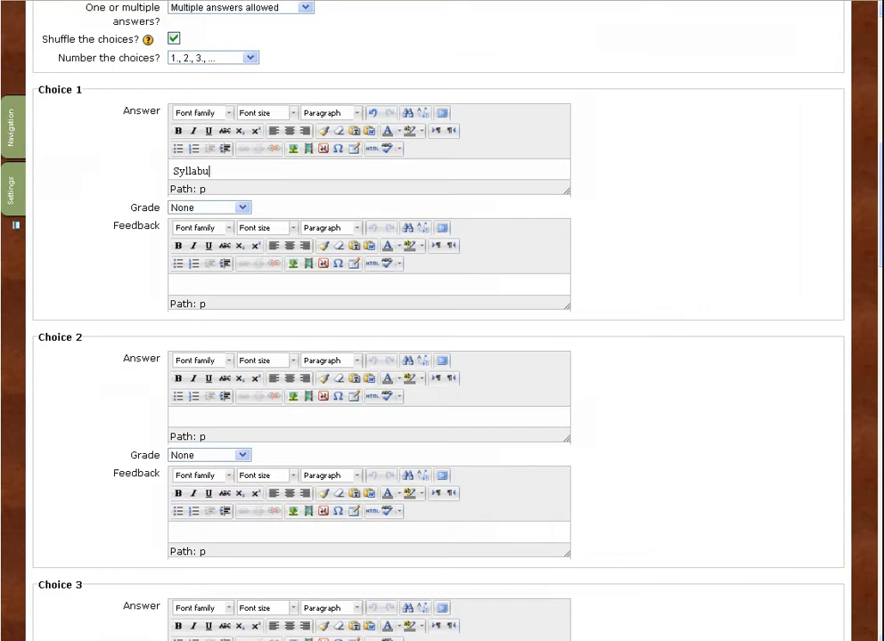
pyautogui.write('s in Block o.')
pyautogui.press('Tab')
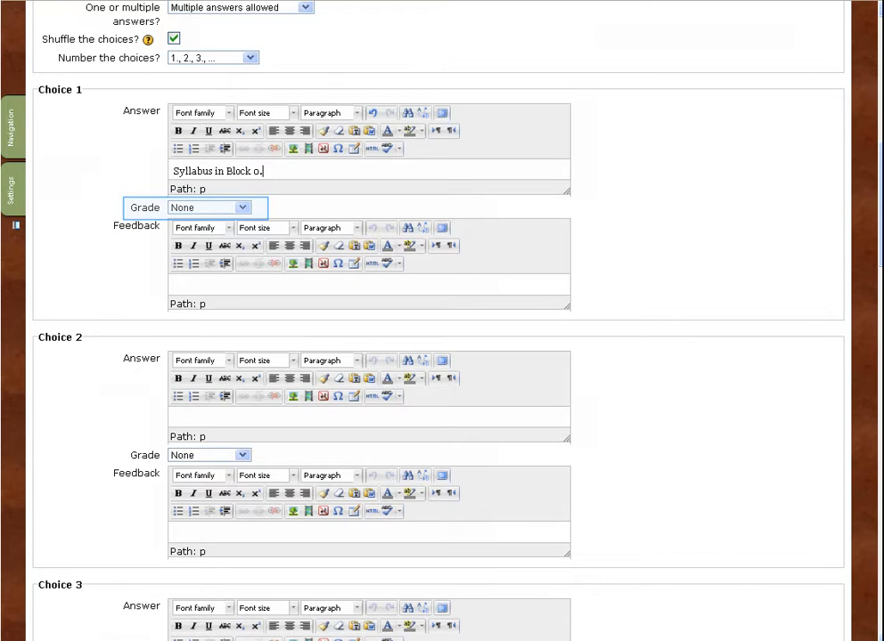
# Step: Set the grade for Choice 1 of the Min Req question to 50%
pyautogui.press('Tab')
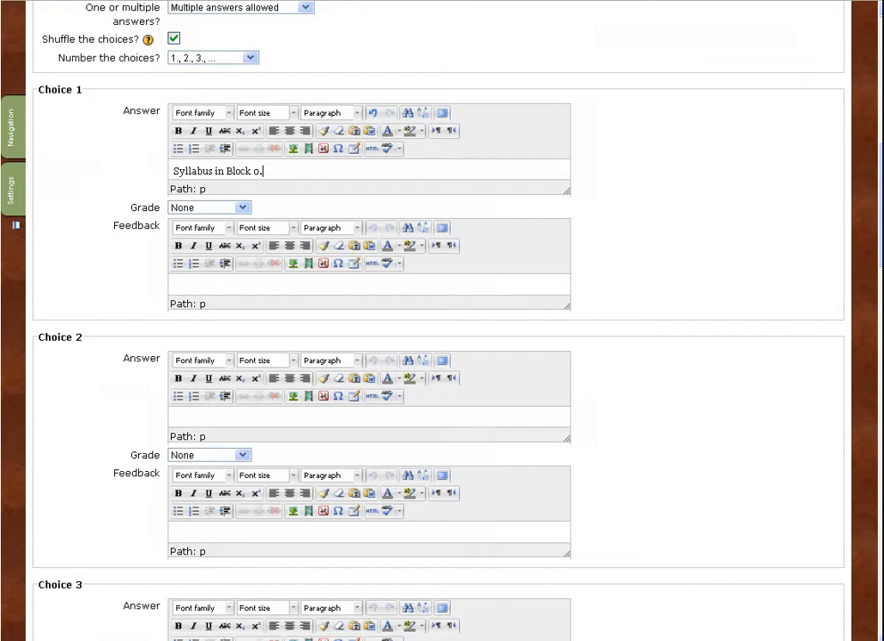
pyautogui.click(207, 207)
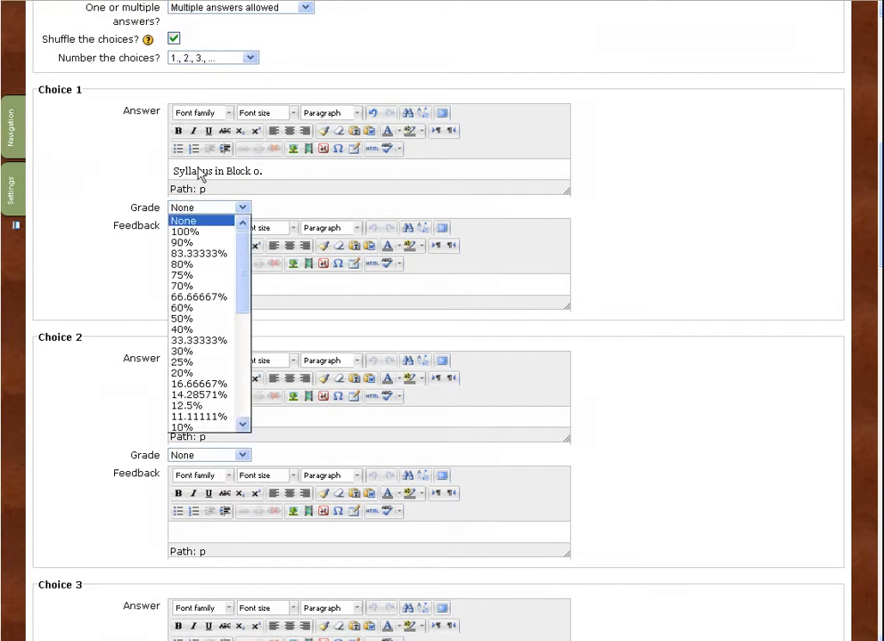
pyautogui.moveTo(245, 258); pyautogui.dragTo(246, 317)
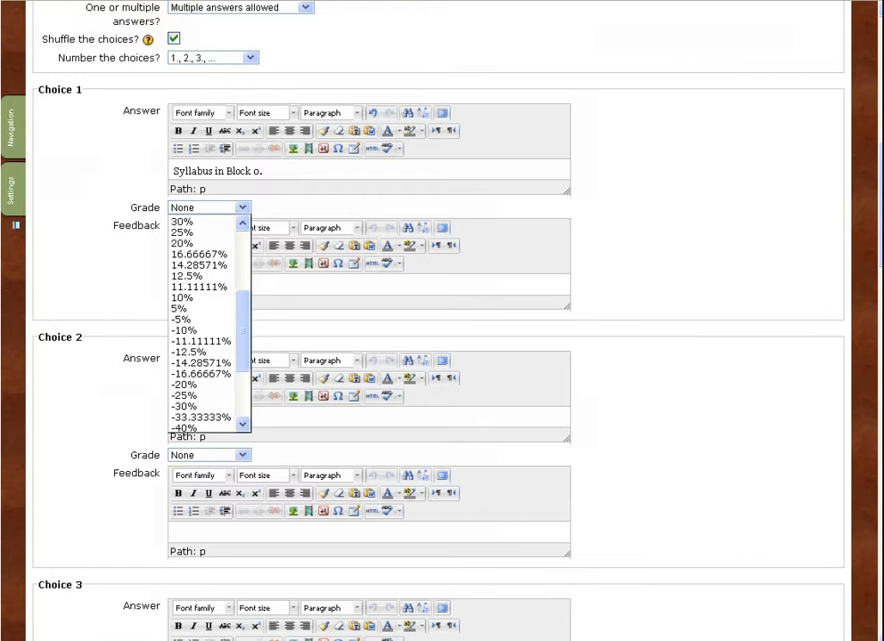
pyautogui.moveTo(243, 317); pyautogui.dragTo(242, 276)
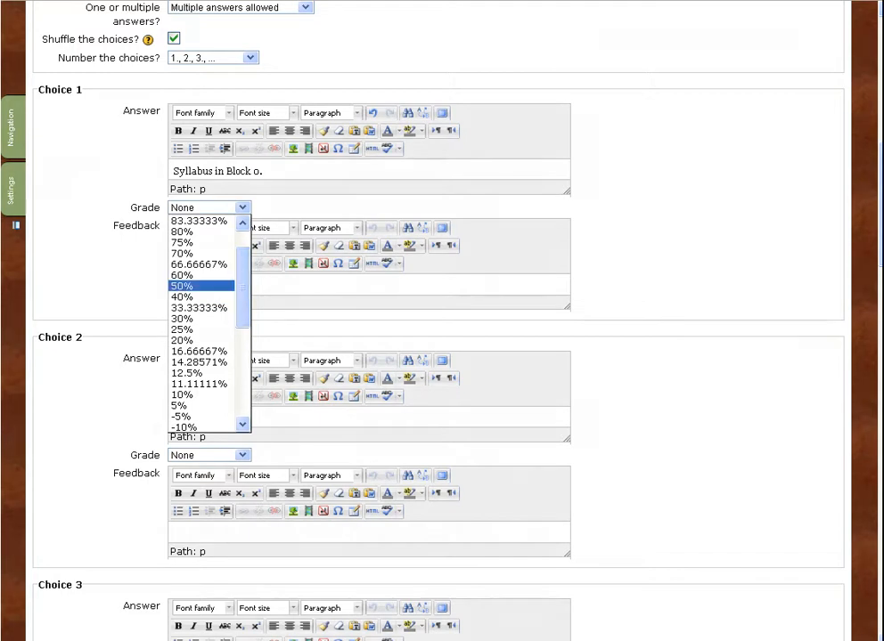
pyautogui.click(187, 286)
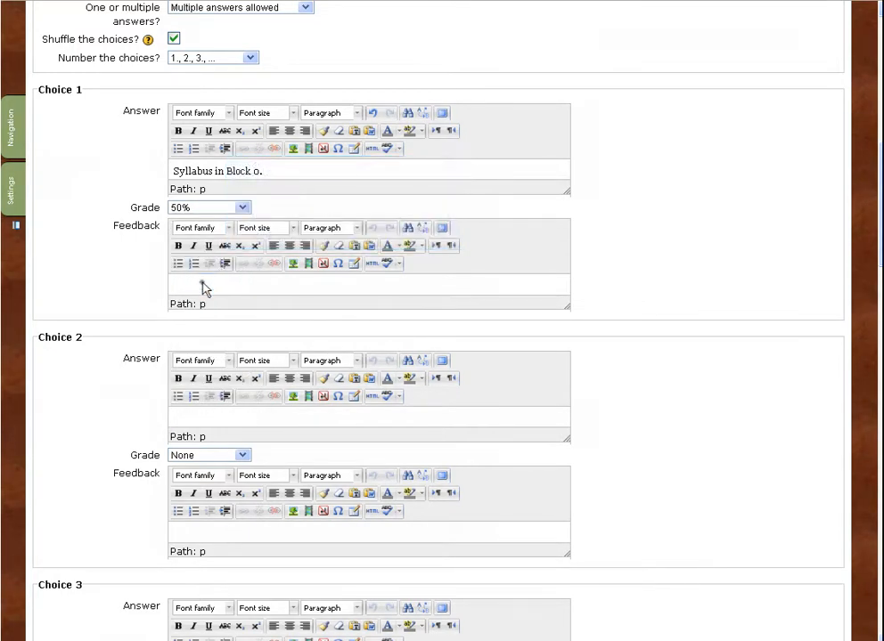
# Step: Enter "The syllabus must be uploaded into your course and visible to students in a minimum of 2 formats." as the Choice 1 feedback
pyautogui.click(203, 287)
pyautogui.write('The syllabus must be uploaded into')
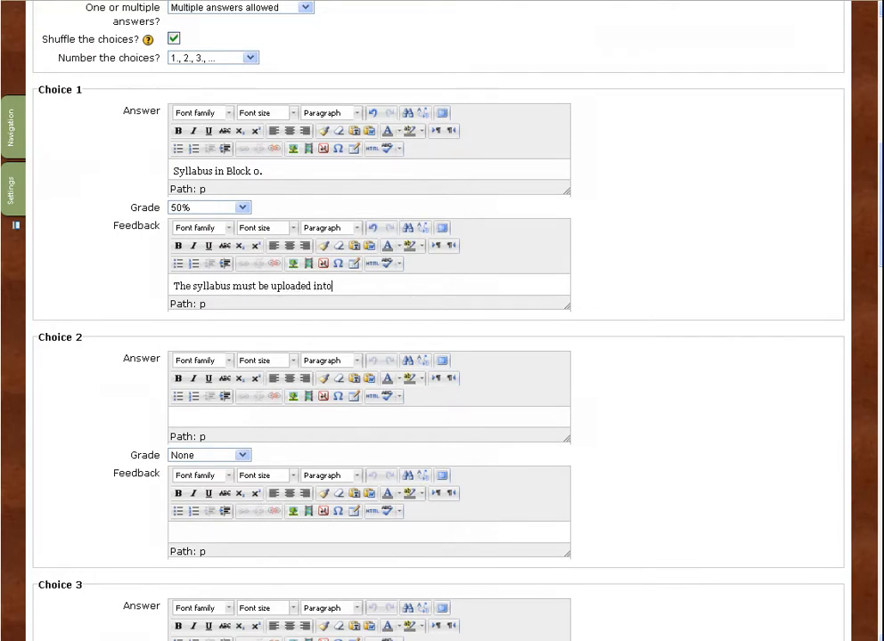
pyautogui.write(' your course and visible to students in a minimum of 2 formats.')
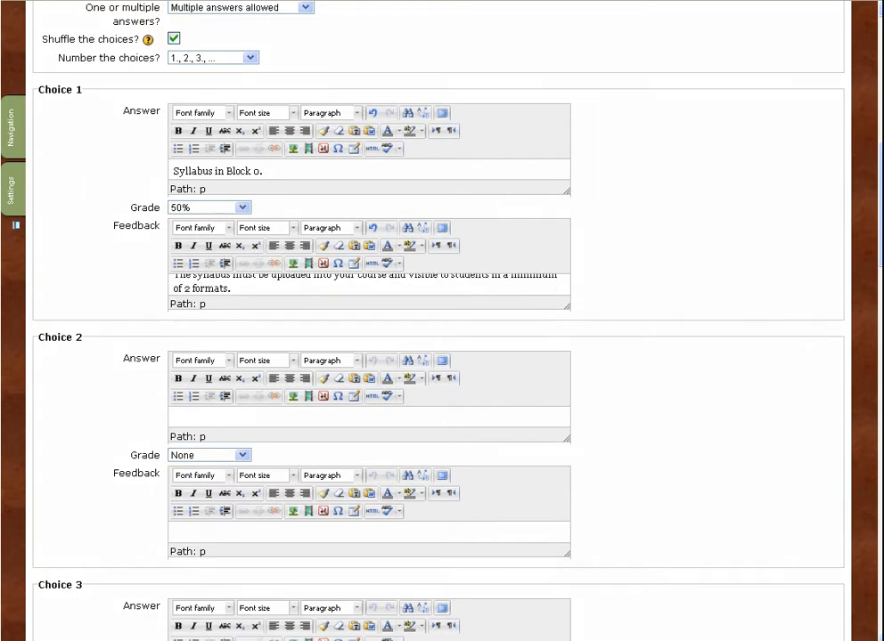
# Step: Fill in Choice 2 with answer "SLOs linked.", grade 50% and feedback "You must have activities in your course linked to Student Learning Outcomes."
pyautogui.write('SLOs linked.')
pyautogui.click(242, 455)
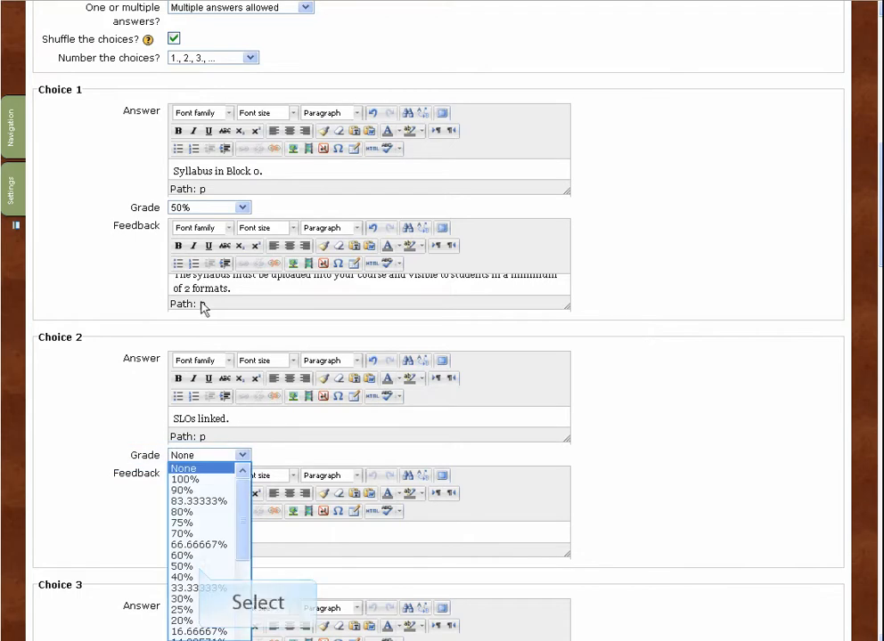
pyautogui.click(183, 567)
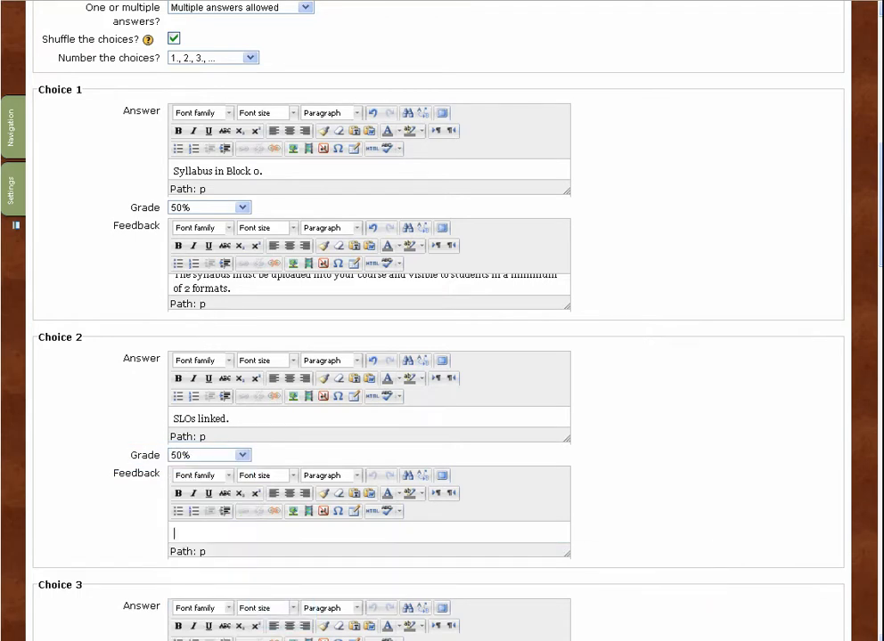
pyautogui.write('You must have activities in your course linked to Student Learning Outco')
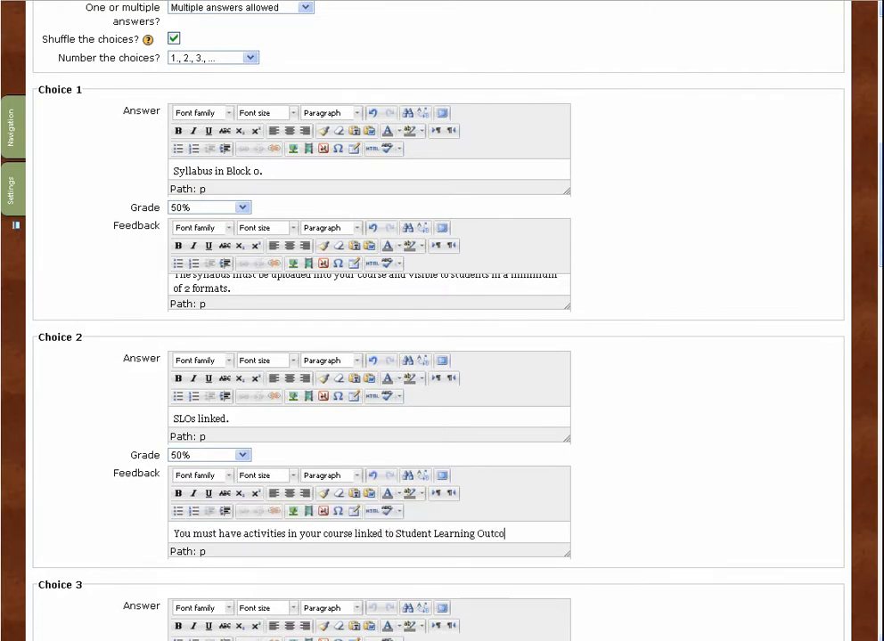
pyautogui.write('mes.')
# Step: Give Choice 3 answer "Sanity" and feedback "This is not a requirement, and probably is not even possible during the first 2 weeks of your course!"
pyautogui.scroll(-3, 637, 511)
pyautogui.scroll(-1, 637, 511)
pyautogui.press('Tab')
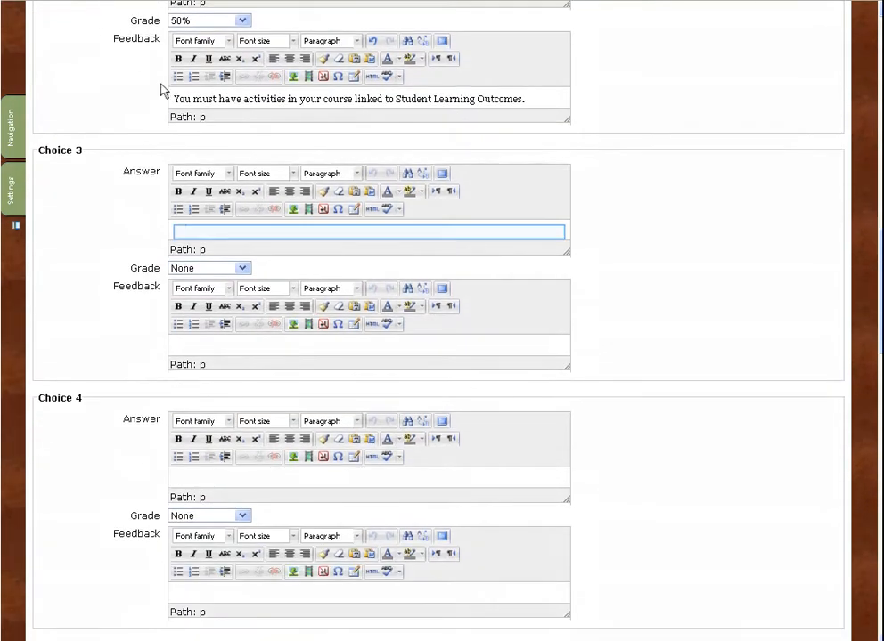
pyautogui.click(192, 230)
pyautogui.write('Sanity')
pyautogui.press('Tab')
pyautogui.press('Tab')
pyautogui.write('This is not a requirement, and probably is not even possible during the first 2 weeks of your course!')
# Step: Review the Min Req question's combined feedback, multiple tries penalty, hint and tag settings through to the end of the form
pyautogui.scroll(-10, 583, 377)
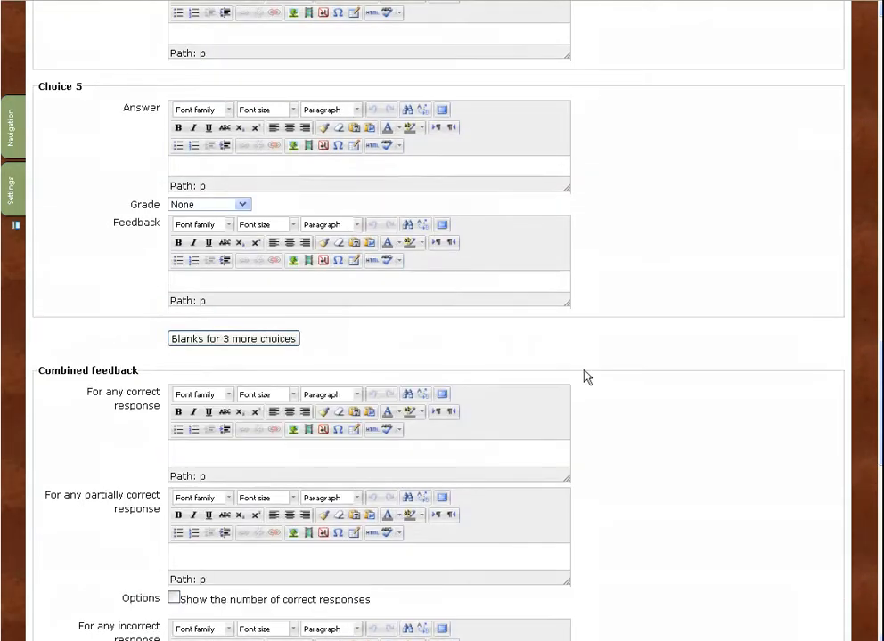
pyautogui.scroll(-5, 583, 378)
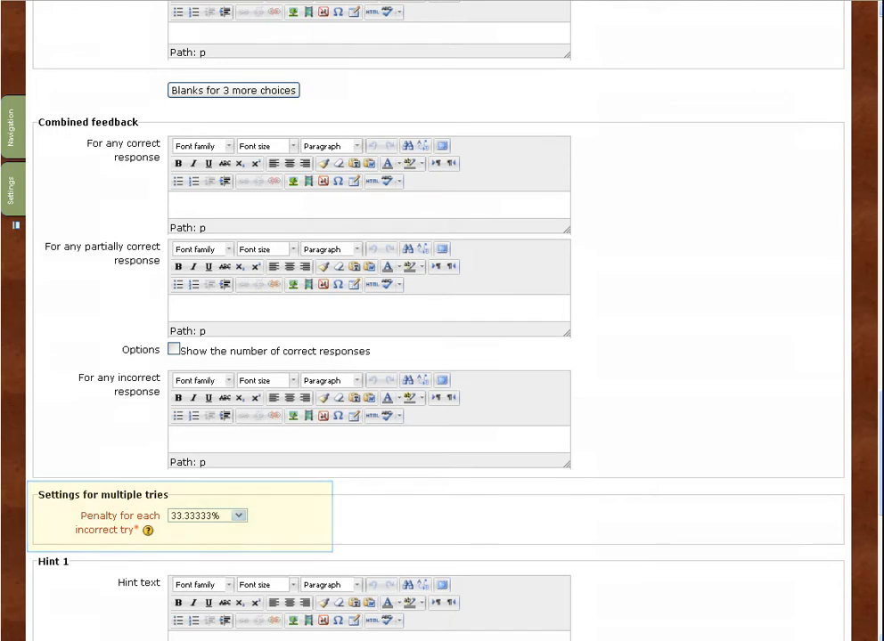
pyautogui.scroll(-3, 315, 523)
pyautogui.scroll(-7, 316, 523)
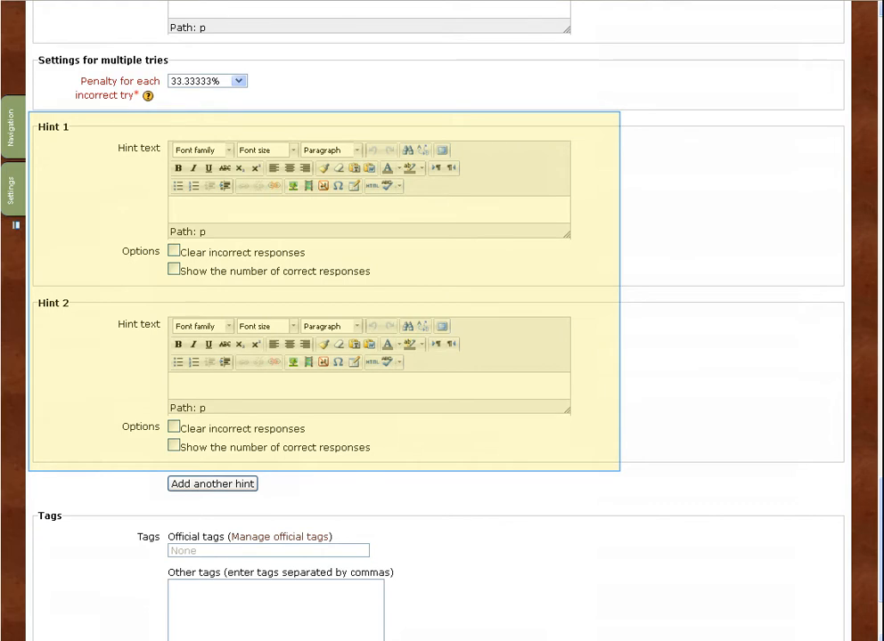
pyautogui.scroll(-4, 594, 332)
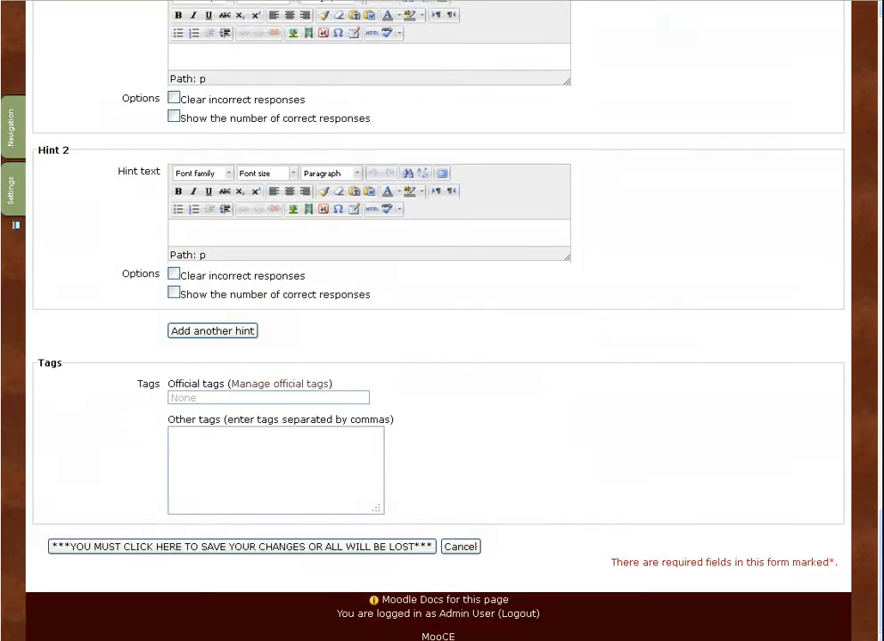